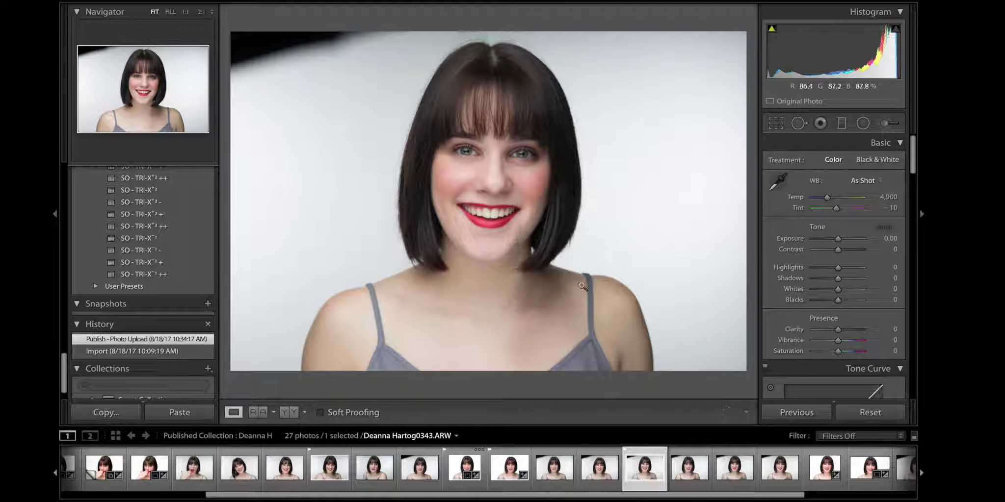
Paint the grey background with an Exposure 4.00 adjustment brush.
right_click(604, 245)
click(885, 123)
click(824, 162)
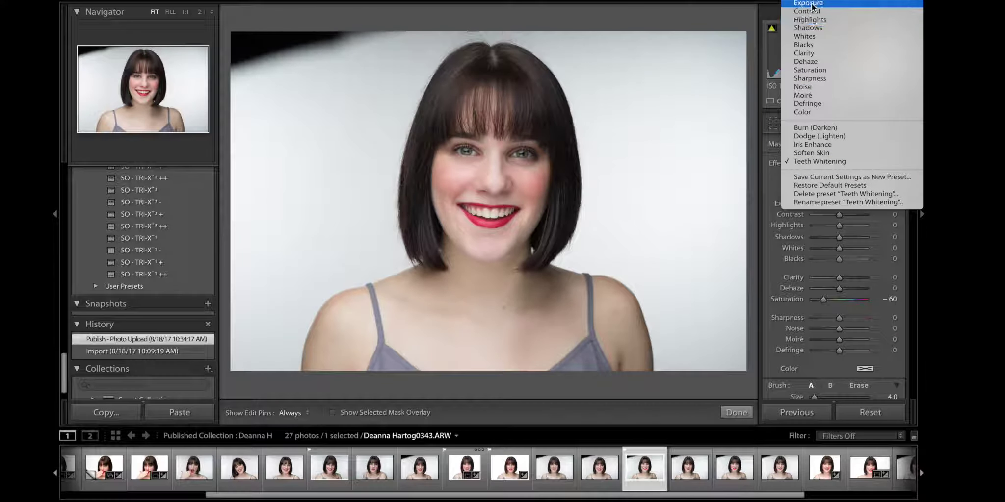
click(829, 19)
mouse_move(250, 78)
mouse_down()
mouse_move(407, 44)
mouse_move(361, 99)
mouse_move(274, 162)
mouse_move(294, 145)
mouse_move(363, 153)
mouse_move(341, 217)
mouse_move(263, 285)
mouse_move(256, 332)
mouse_move(322, 33)
mouse_move(619, 44)
mouse_move(623, 79)
mouse_move(515, 20)
mouse_move(722, 139)
mouse_move(708, 348)
mouse_move(601, 231)
mouse_move(686, 162)
mouse_up()
key(k)
Push the background brush's Whites, Highlights and Blacks to maximum and paint more backdrop.
click(884, 123)
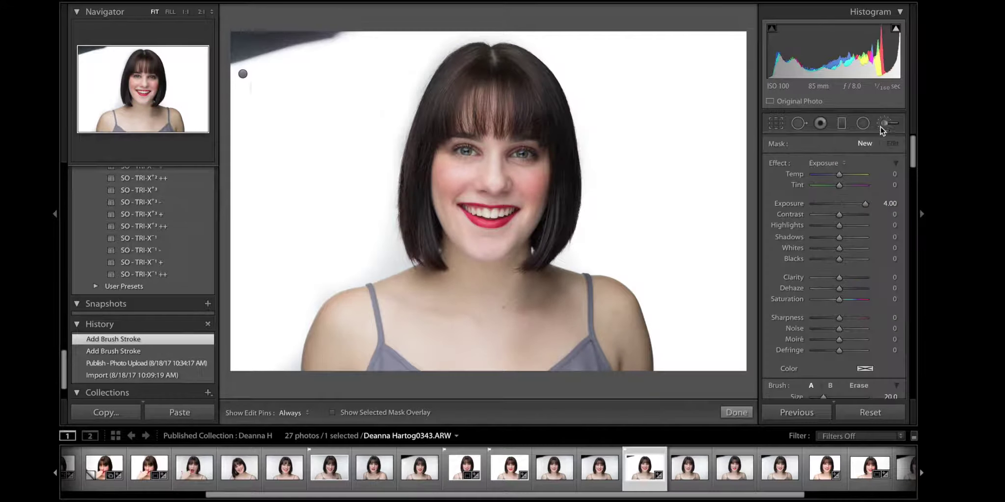
mouse_move(838, 247)
mouse_down()
mouse_move(865, 248)
mouse_move(863, 225)
mouse_move(865, 258)
mouse_up()
key(h)
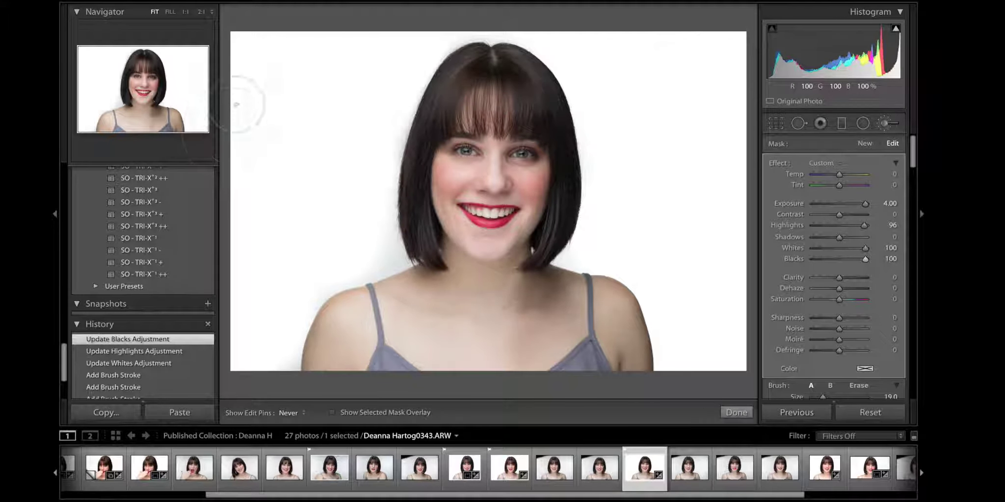
drag(376, 62, 238, 89)
Finish the background brush, enable lens profile and chromatic aberration corrections, apply the Sony 85Interfit profile.
drag(650, 62, 728, 341)
click(736, 412)
scroll(855, 211, down, 5)
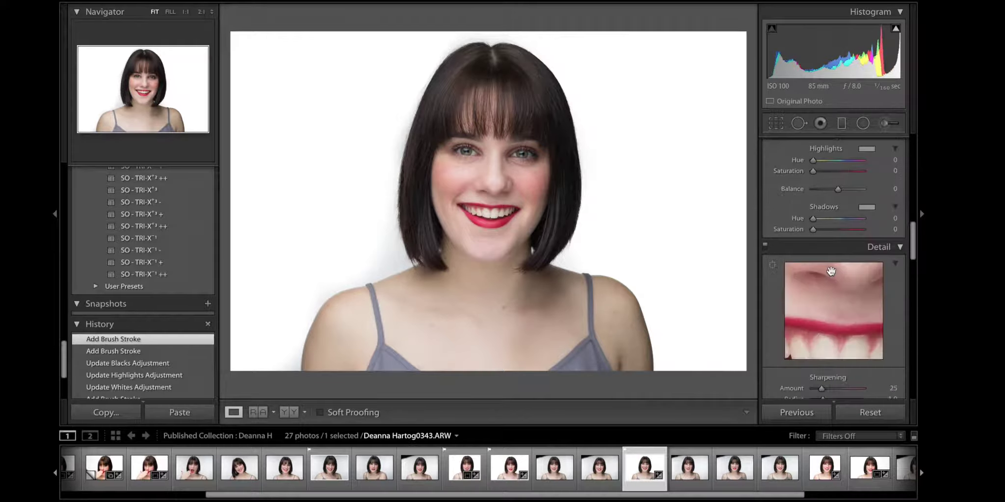
scroll(854, 211, down, 5)
click(773, 348)
click(773, 357)
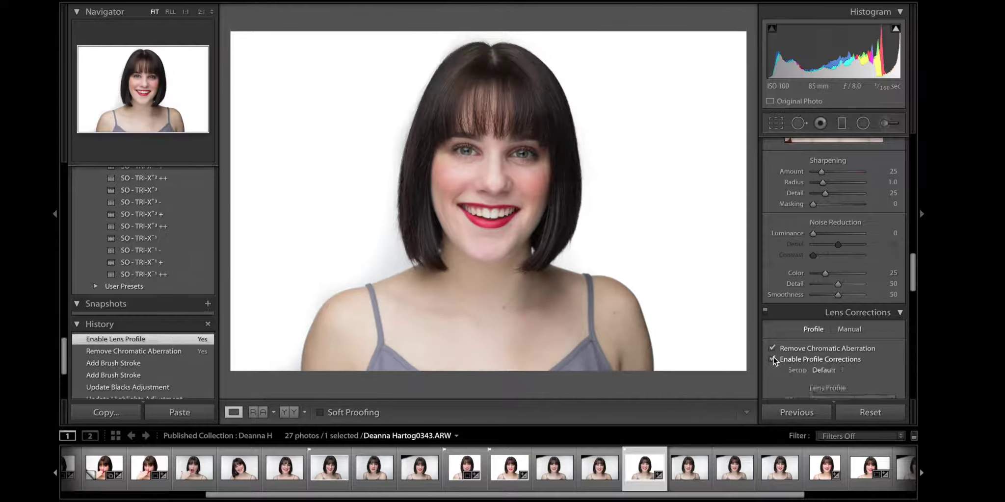
scroll(773, 357, down, 5)
scroll(805, 304, down, 5)
click(839, 246)
Set white balance Flash, Temp 5,173, Shadows +13, Blacks -18, then edit in Photoshop.
scroll(831, 201, up, 15)
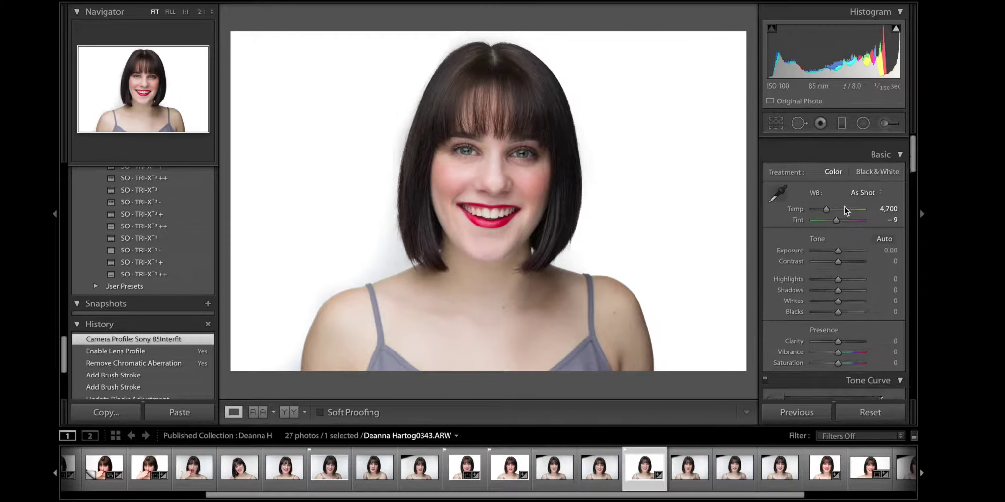
click(866, 180)
click(866, 239)
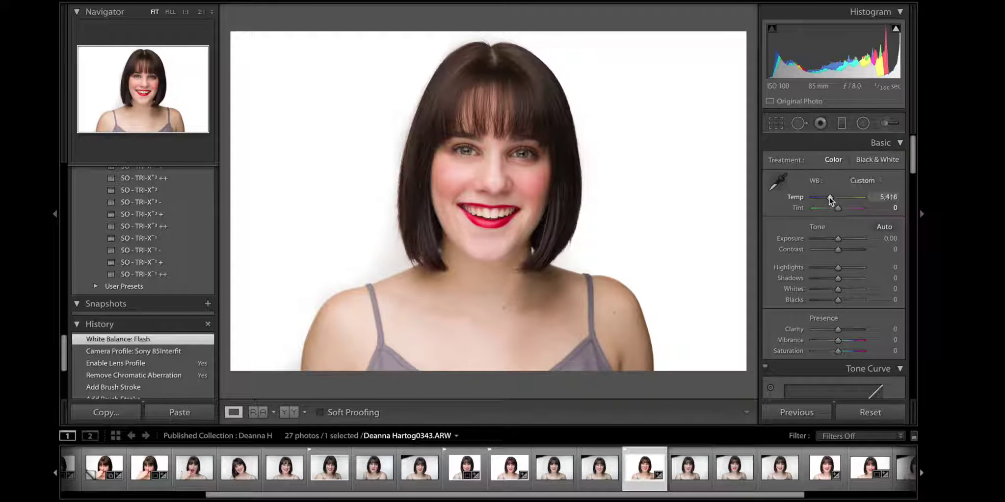
drag(829, 200, 828, 198)
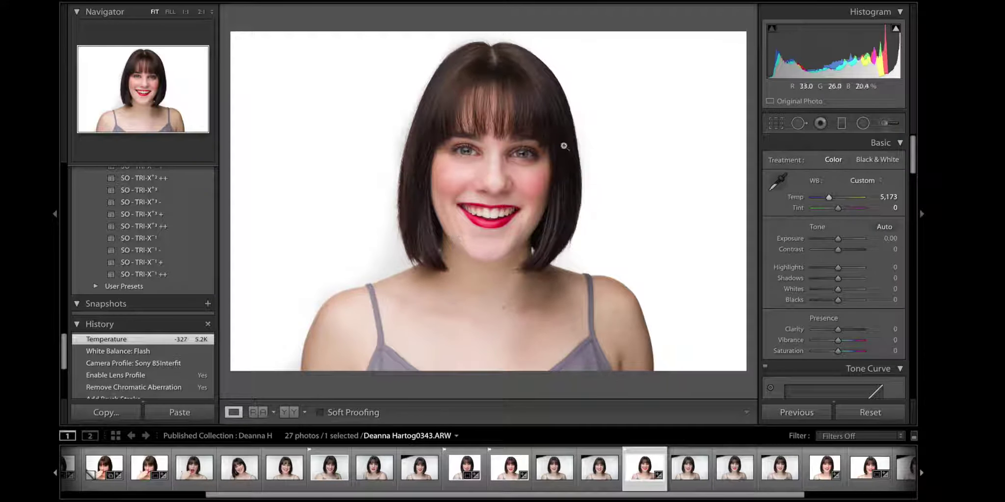
drag(838, 278, 836, 267)
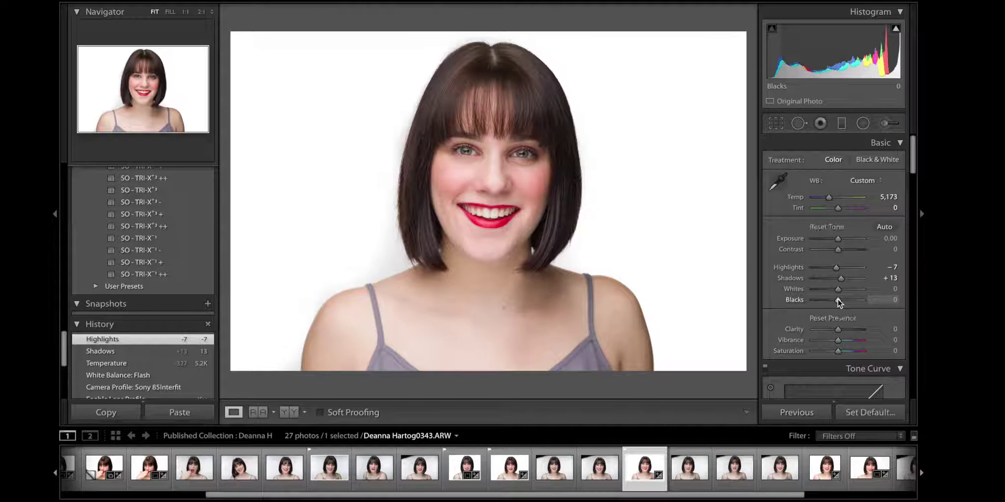
drag(838, 300, 832, 299)
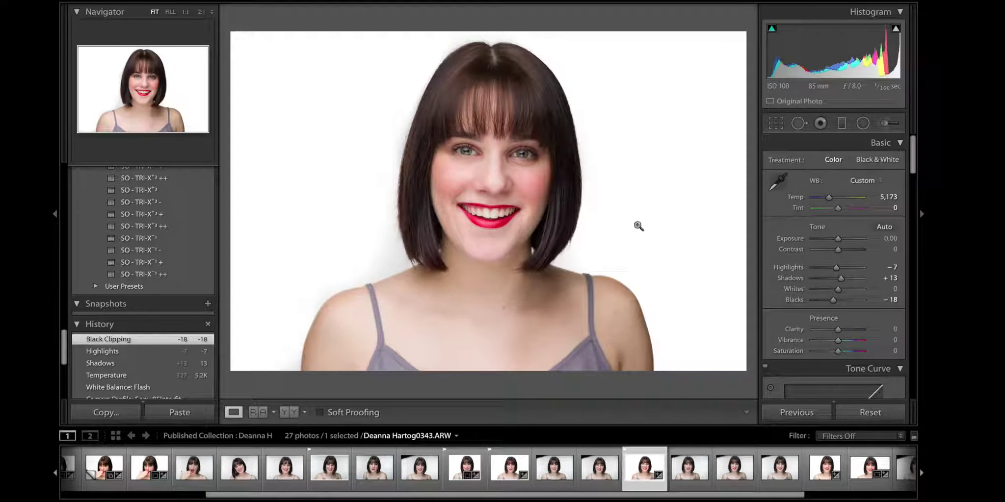
right_click(301, 113)
click(496, 218)
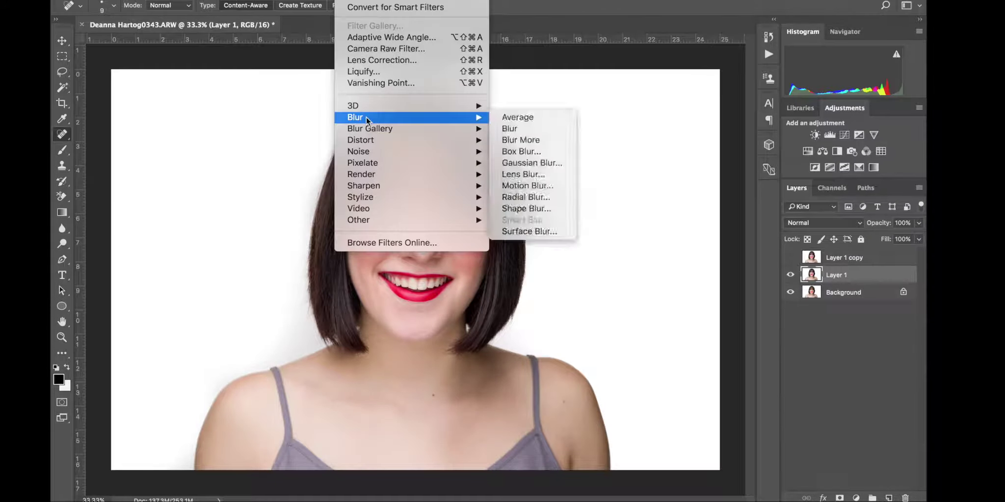
Apply a 3.3-pixel Gaussian Blur to Layer 1.
click(508, 162)
drag(712, 284, 712, 288)
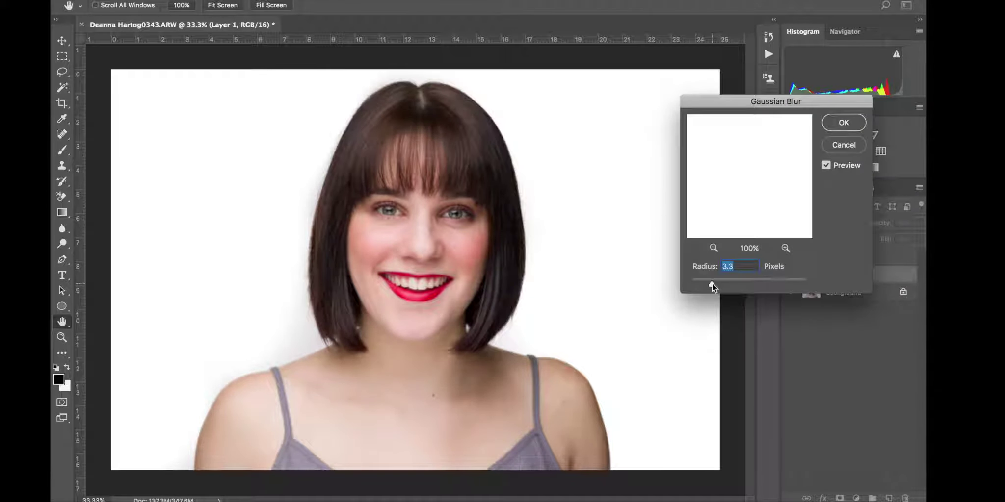
click(843, 122)
Apply Image subtracting Layer 1 into Layer 1 copy, set it to Linear Light, reselect Layer 1.
click(844, 257)
click(216, 2)
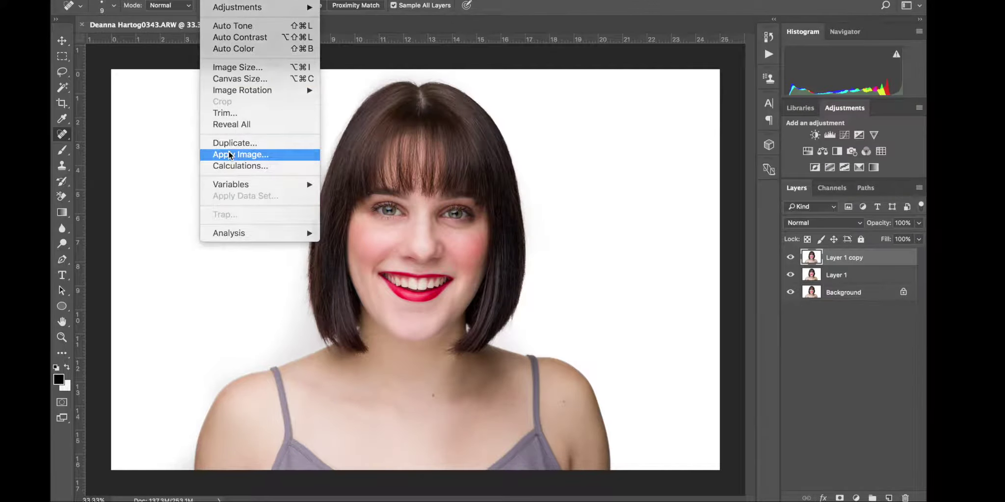
click(247, 152)
click(655, 137)
click(620, 163)
click(794, 124)
click(810, 223)
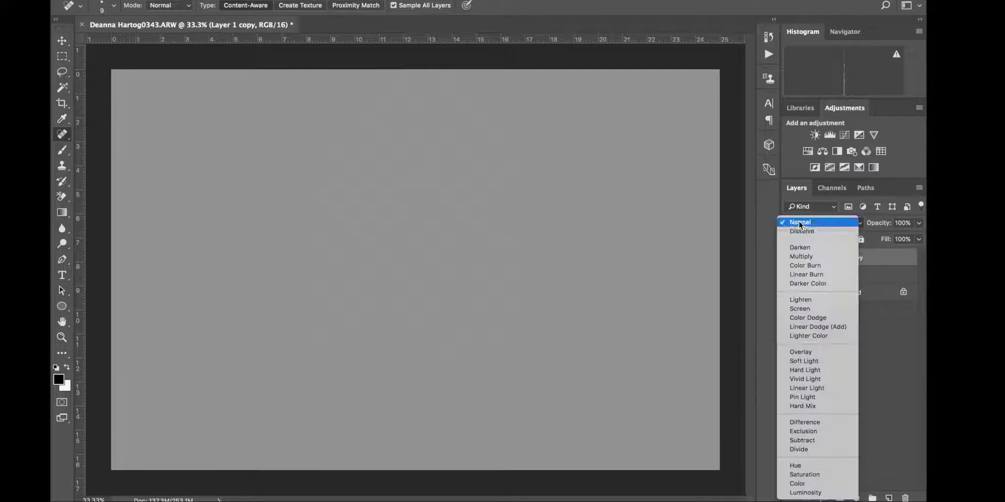
click(805, 388)
key(alt+bracketleft)
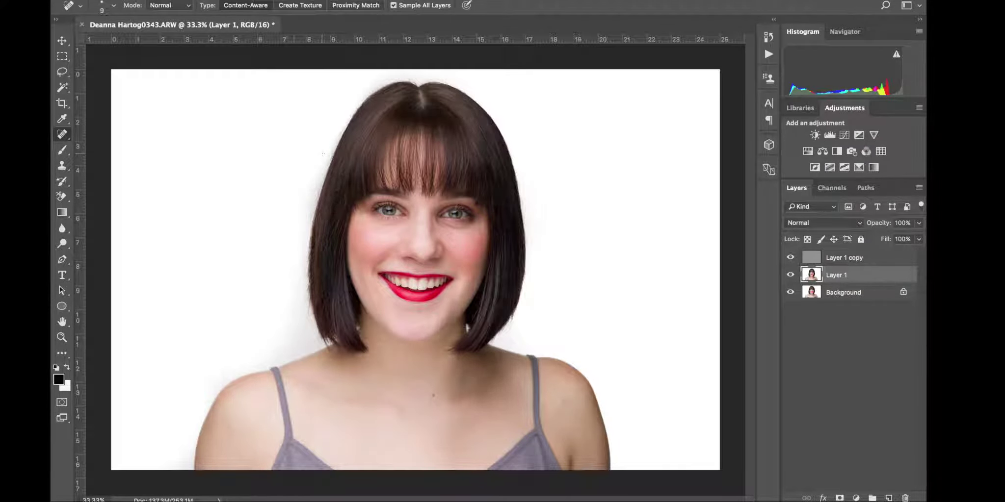
Lasso the skin under the eye and down the cheek and Gaussian-blur it.
key(l)
scroll(419, 277, up, 3)
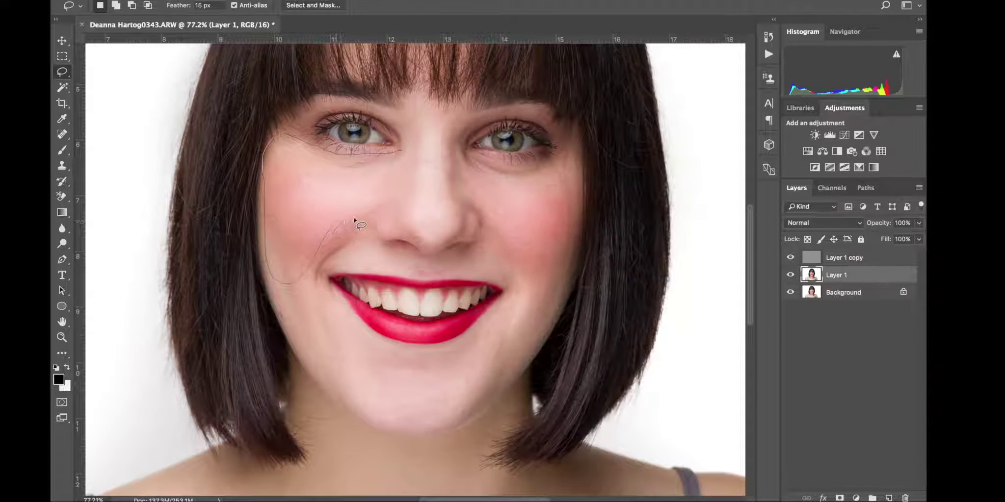
drag(427, 115, 397, 146)
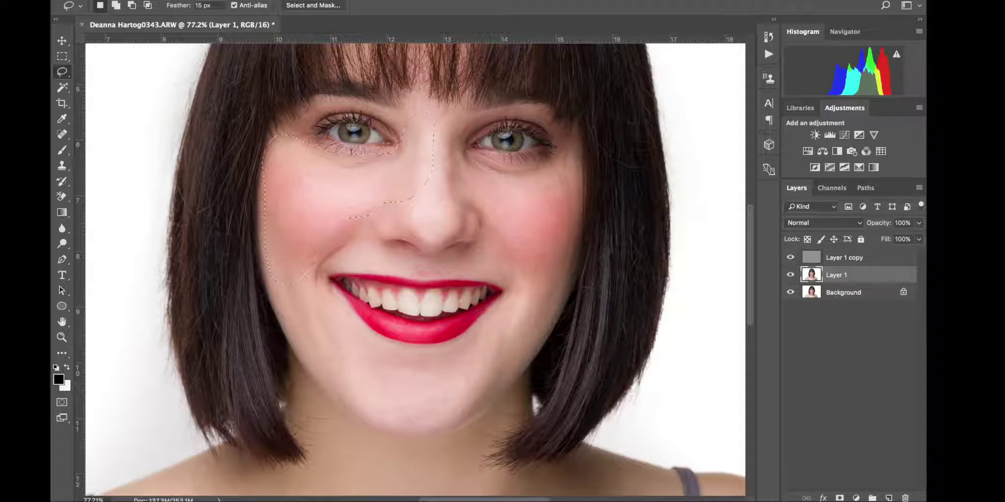
click(527, 164)
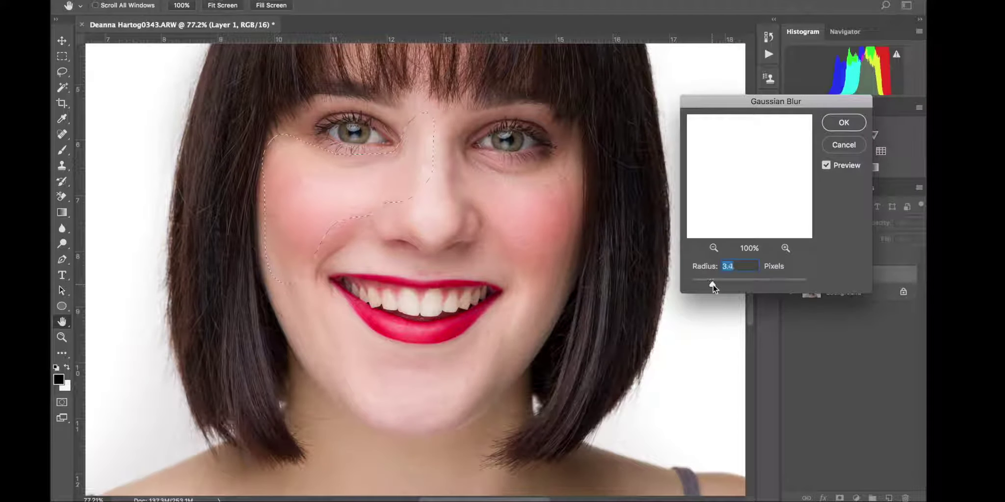
key(Return)
key(ctrl+d)
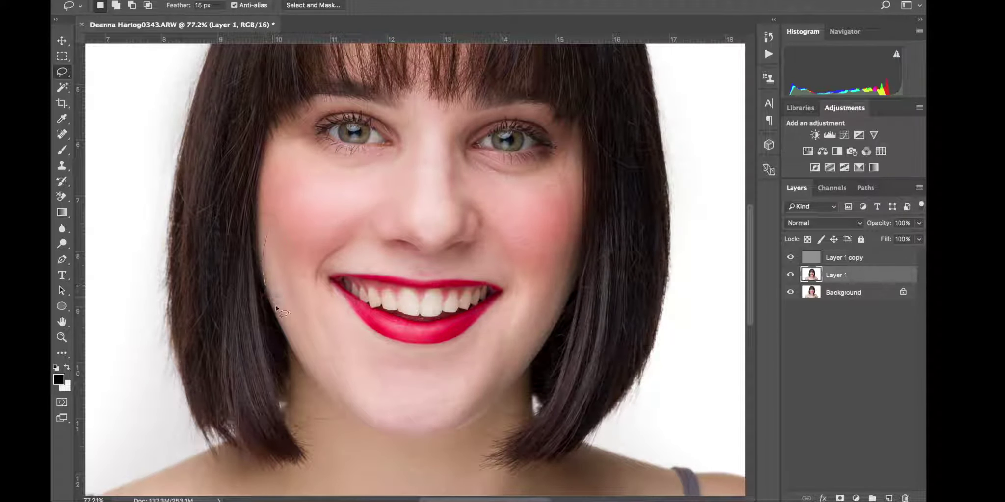
Blur the cheek-to-chin area and the cheek beside the nose with the same blur.
drag(379, 339, 336, 269)
drag(308, 200, 314, 203)
key(ctrl+f)
key(ctrl+d)
drag(543, 176, 477, 263)
key(ctrl+f)
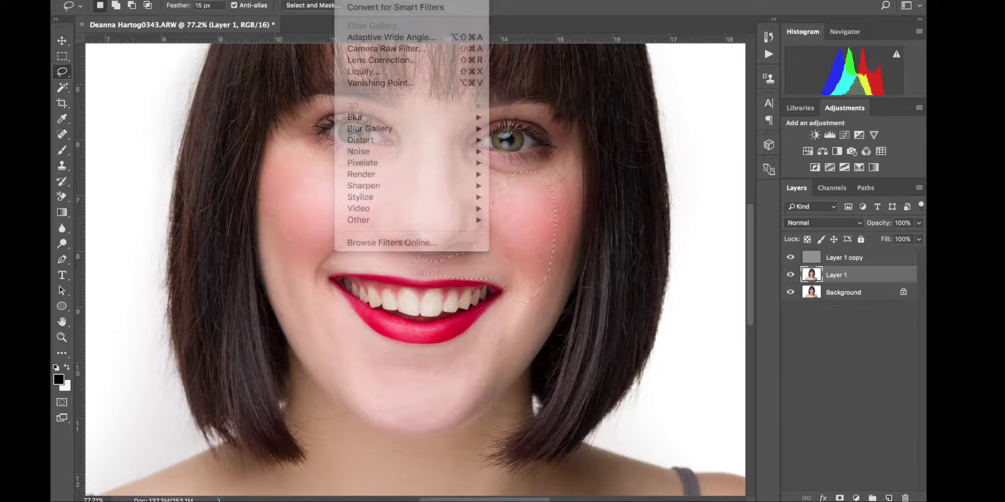
key(ctrl+d)
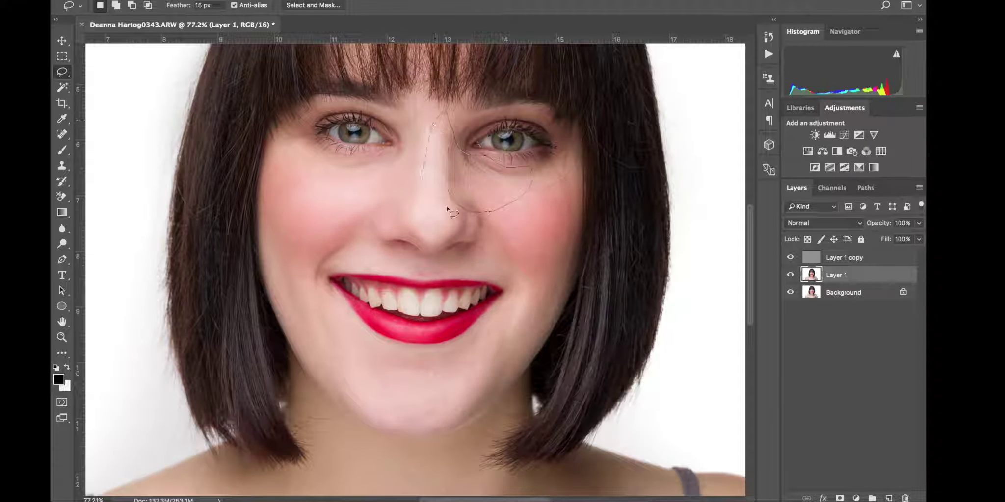
Blur one more small skin patch, look over the face, then select Layer 1 copy.
drag(446, 208, 447, 206)
key(ctrl+f)
key(ctrl+d)
scroll(513, 194, down, 5)
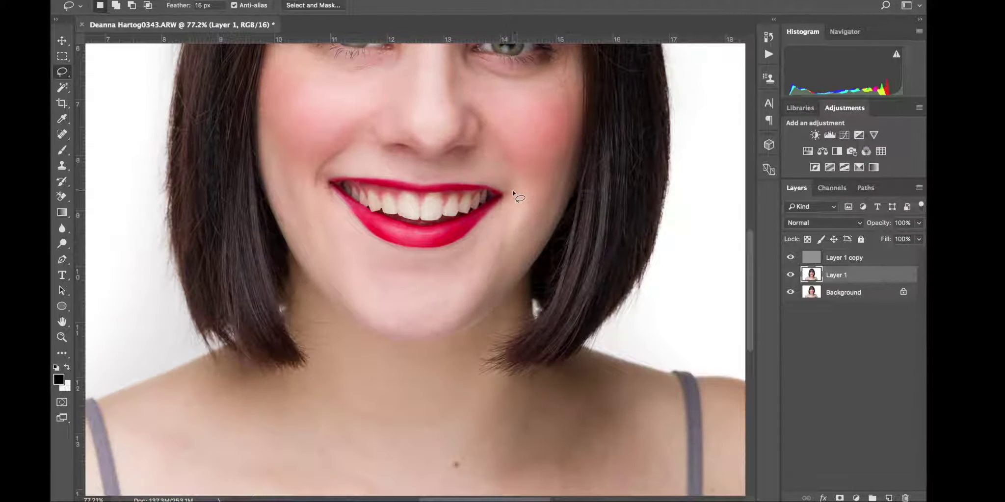
drag(408, 322, 564, 118)
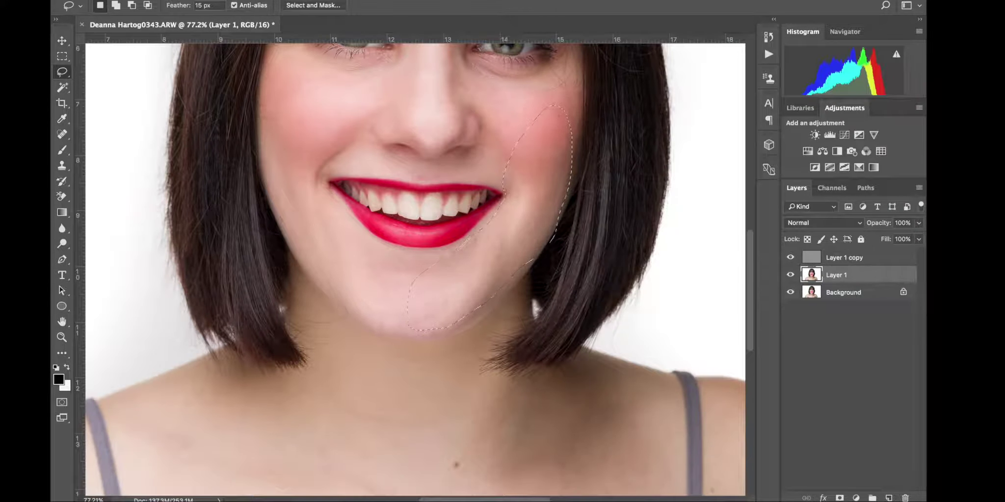
scroll(399, 313, down, 8)
scroll(399, 312, down, 3)
scroll(329, 280, up, 15)
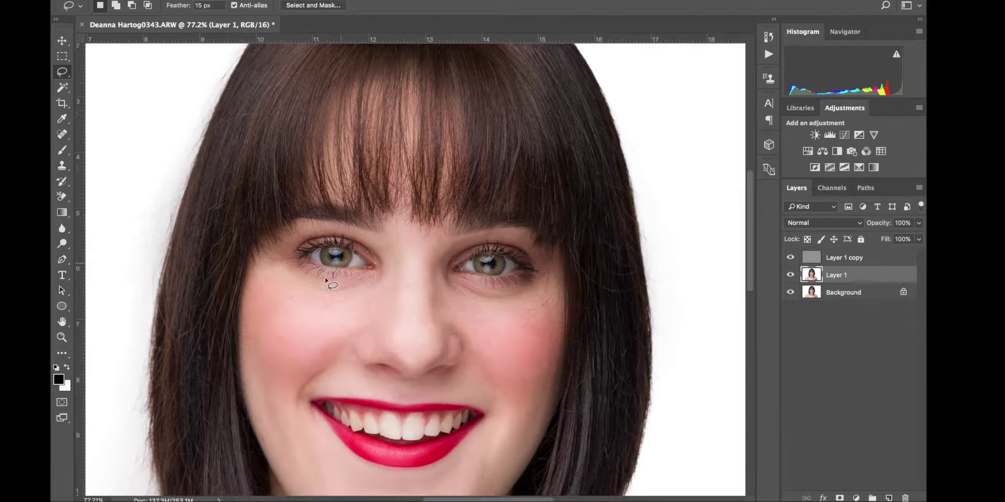
scroll(331, 283, up, 5)
scroll(331, 282, left, 4)
scroll(332, 283, down, 8)
scroll(331, 282, up, 3)
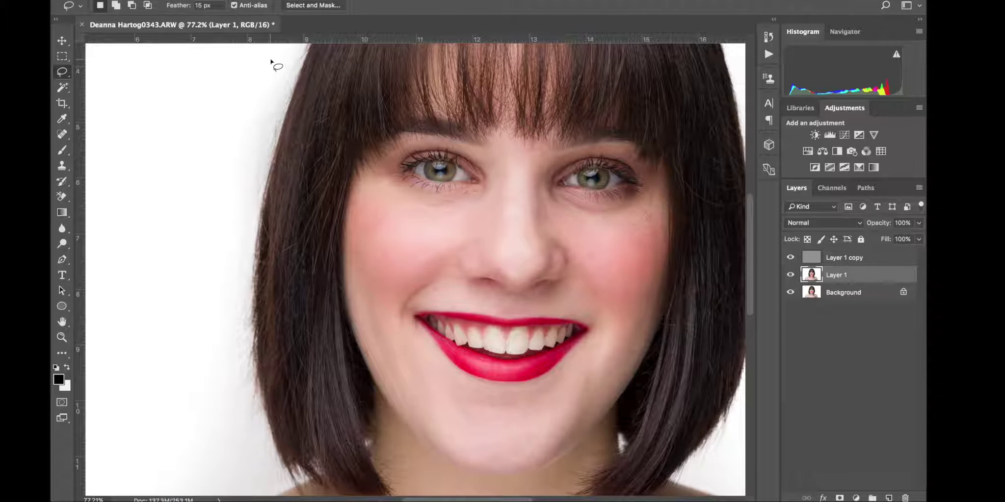
click(847, 260)
Flatten all layers into Background and add a new empty layer for healing.
key(j)
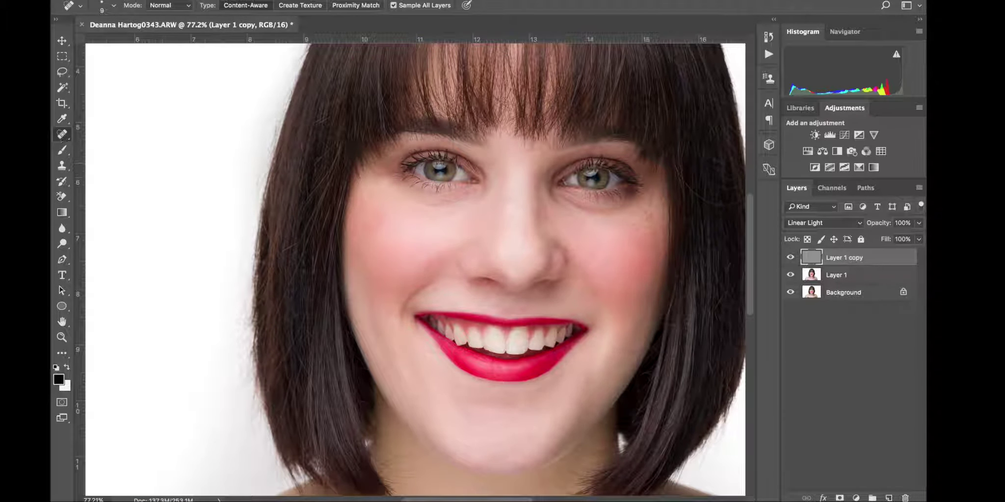
scroll(422, 274, up, 3)
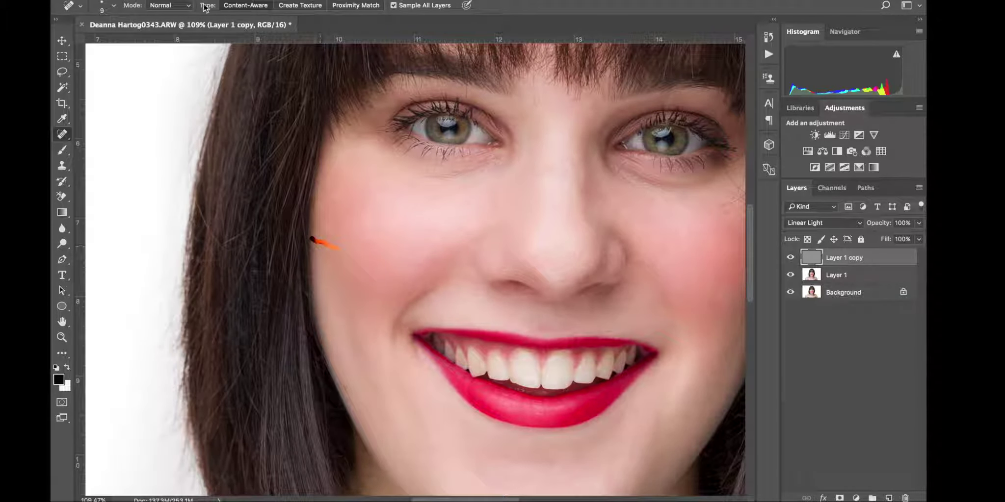
click(844, 275)
right_click(833, 292)
click(736, 408)
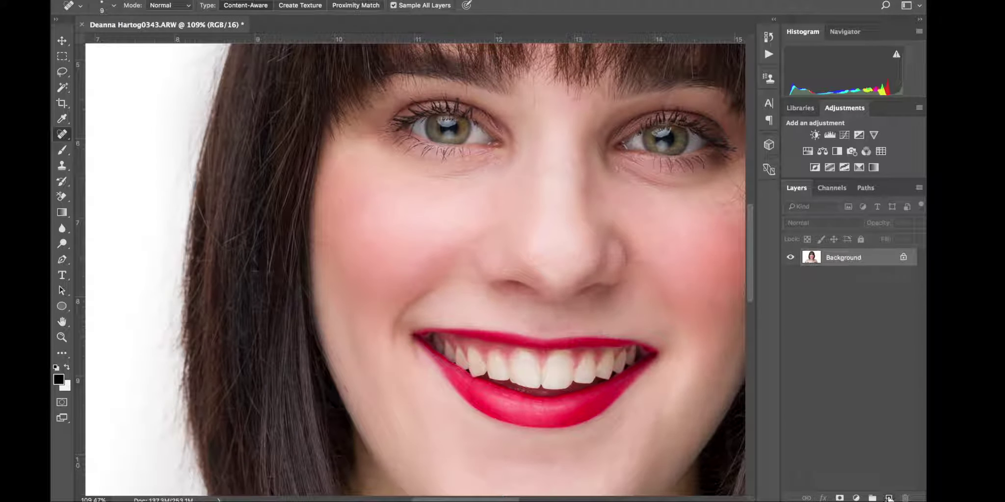
click(889, 498)
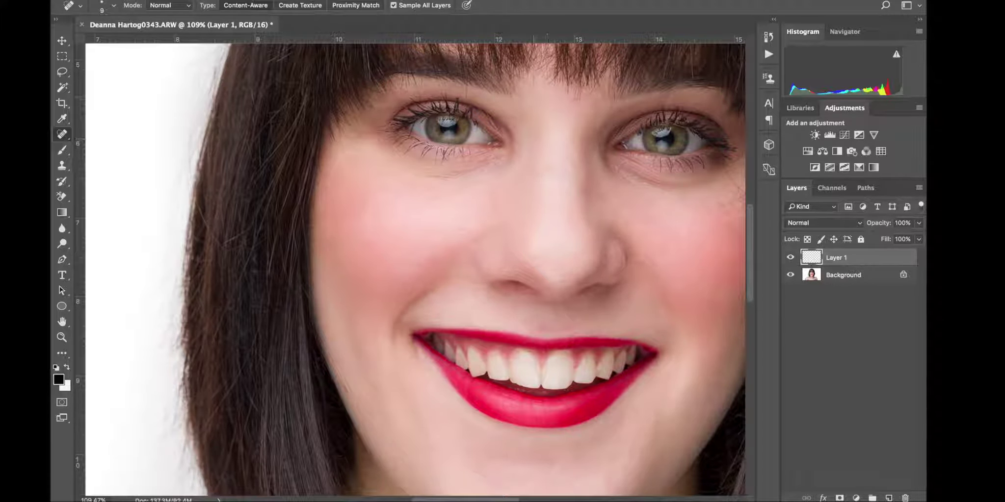
Spot-heal the blemishes on the neck below the jaw.
scroll(414, 268, right, 5)
scroll(415, 269, down, 2)
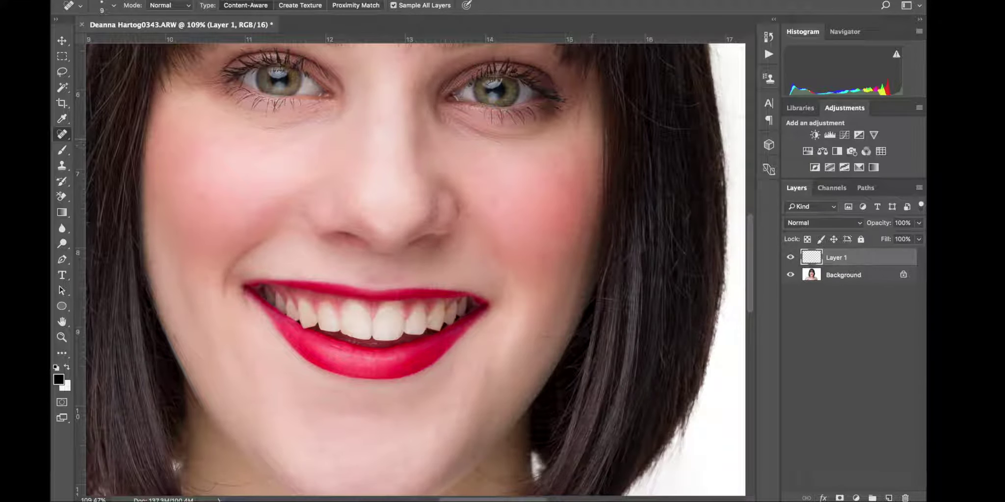
scroll(415, 270, down, 5)
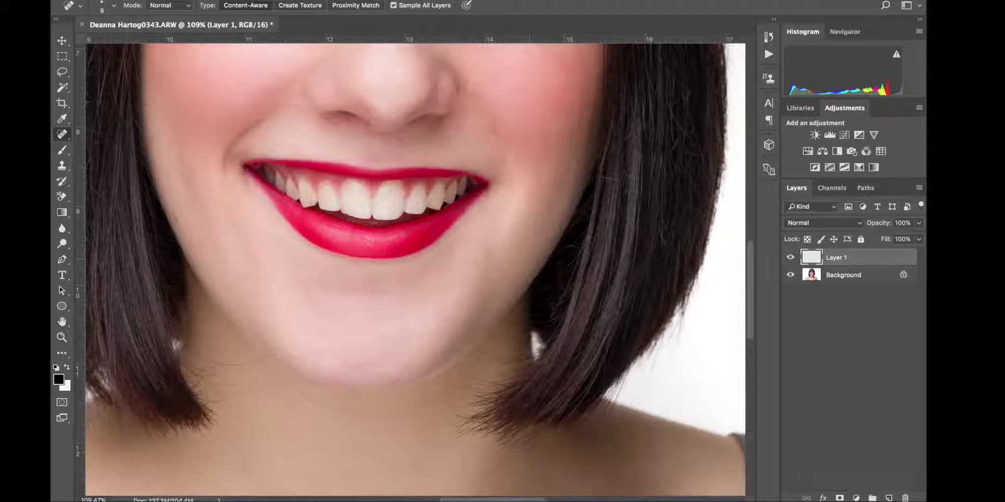
scroll(415, 270, down, 3)
scroll(415, 270, left, 5)
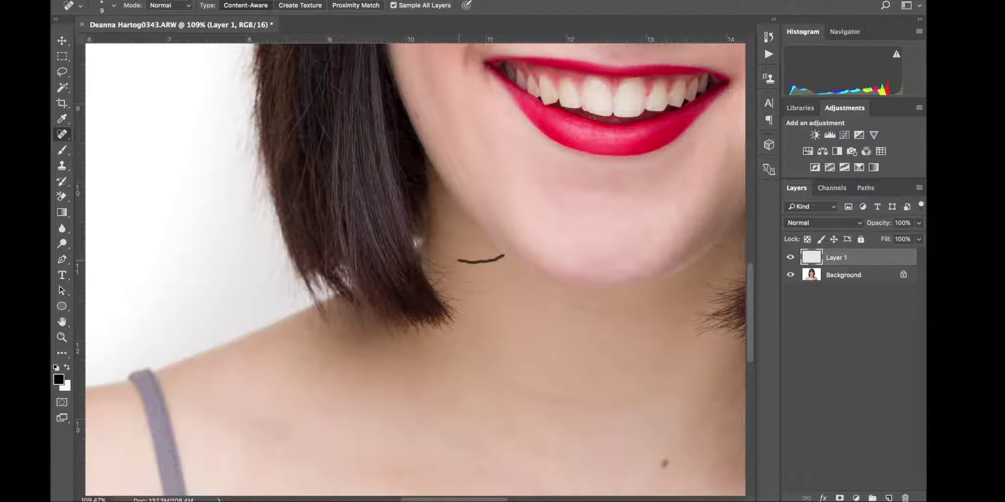
drag(459, 260, 444, 255)
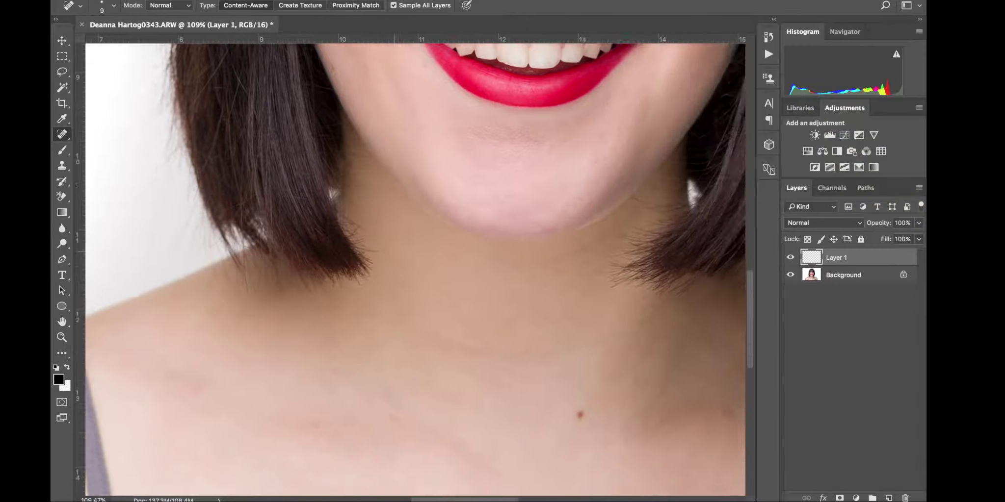
scroll(415, 270, up, 10)
Add Layer 2 and set up the Clone Stamp with 22% flow.
scroll(415, 295, left, 3)
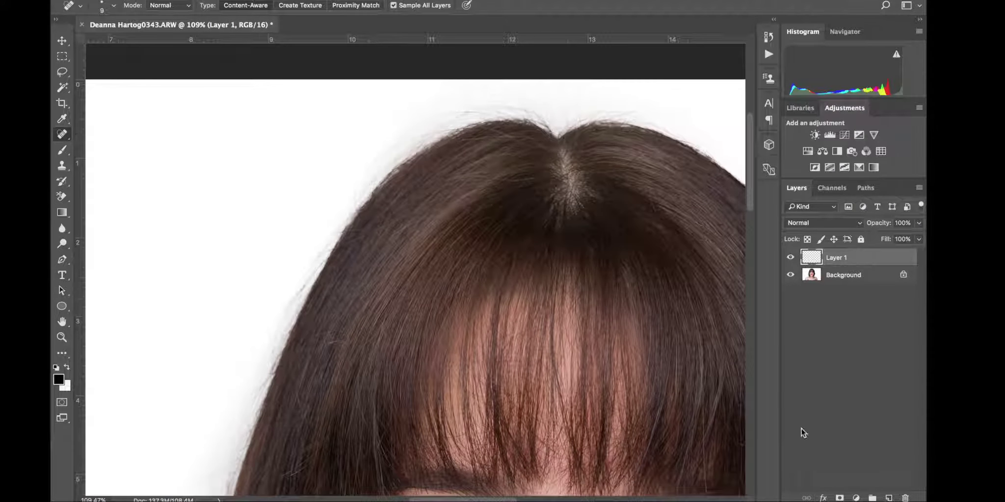
click(889, 498)
key(s)
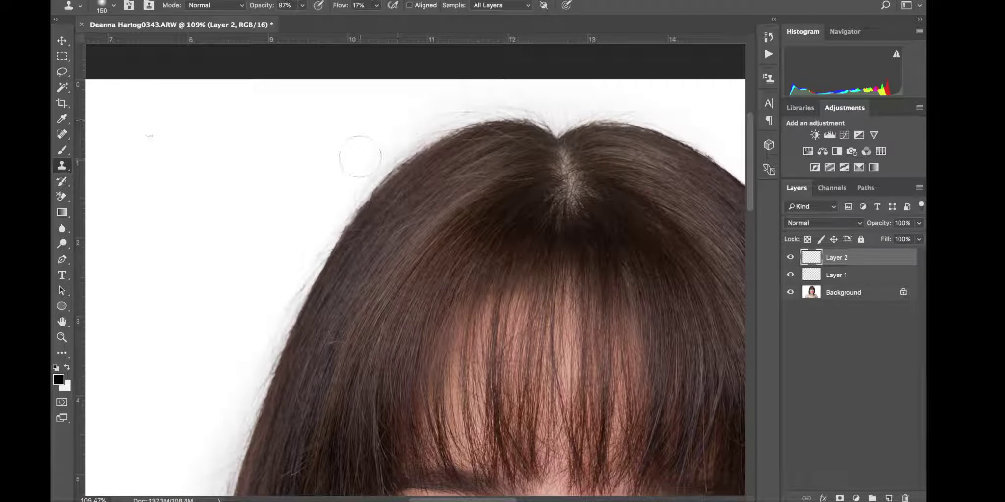
drag(377, 5, 376, 20)
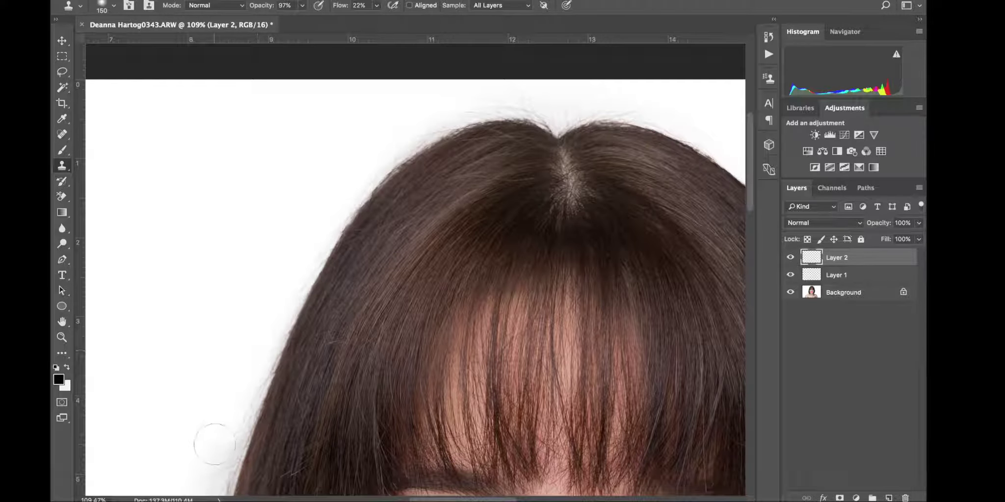
Clone white background along the left hair edge, undoing one bad stroke, then add empty Layer 3.
scroll(201, 393, down, 10)
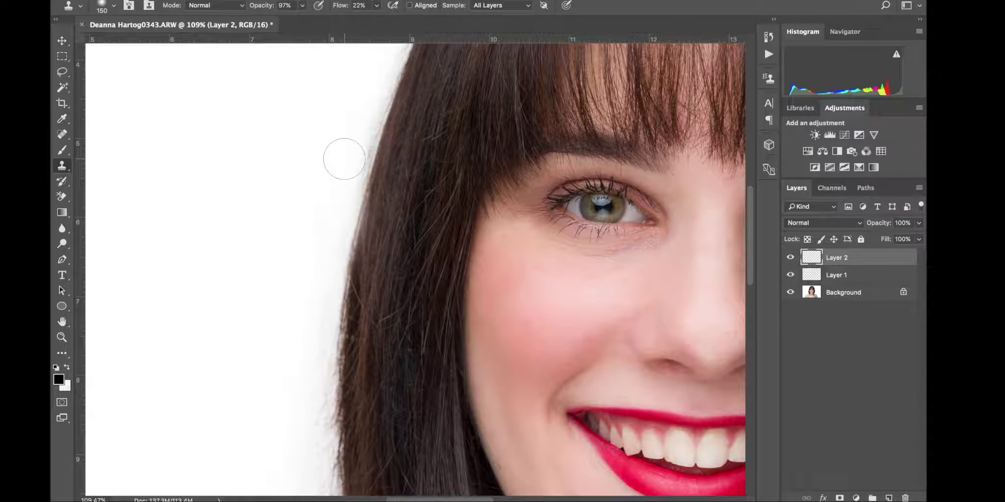
drag(340, 153, 354, 108)
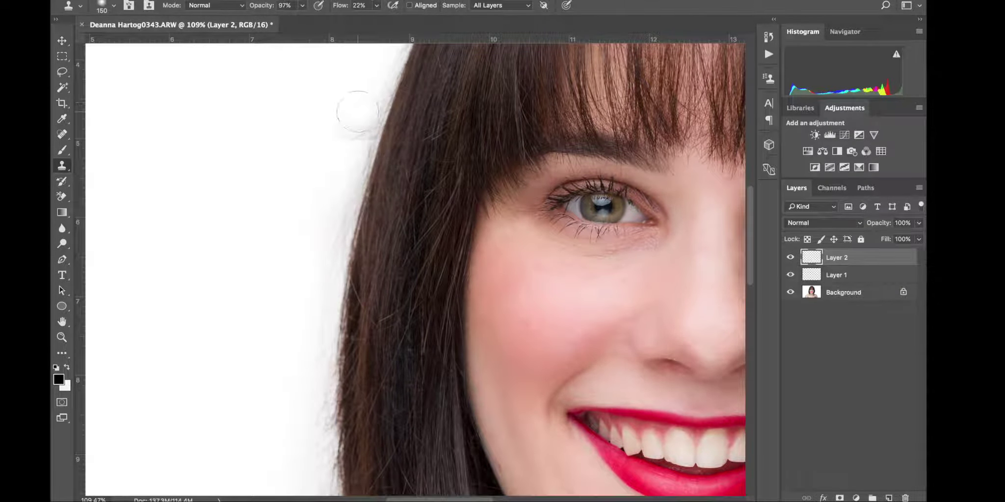
key(ctrl+z)
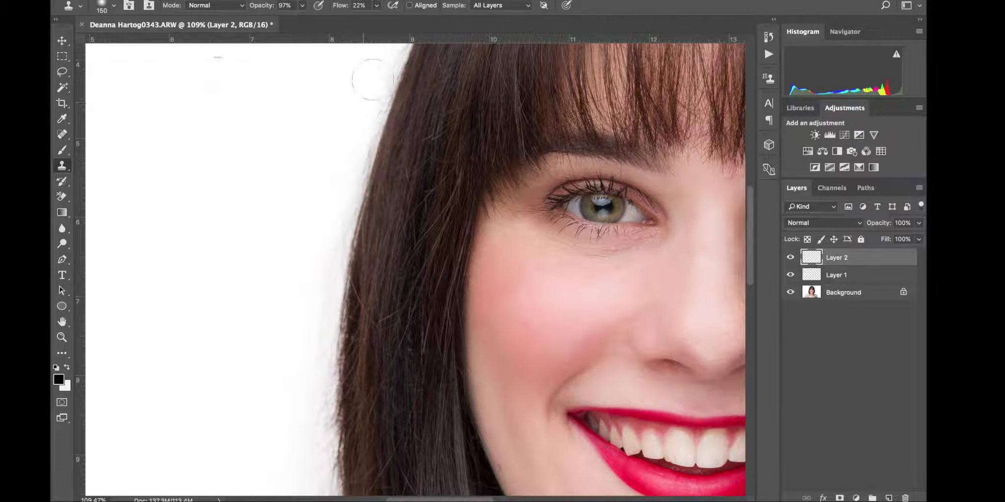
scroll(298, 300, down, 3)
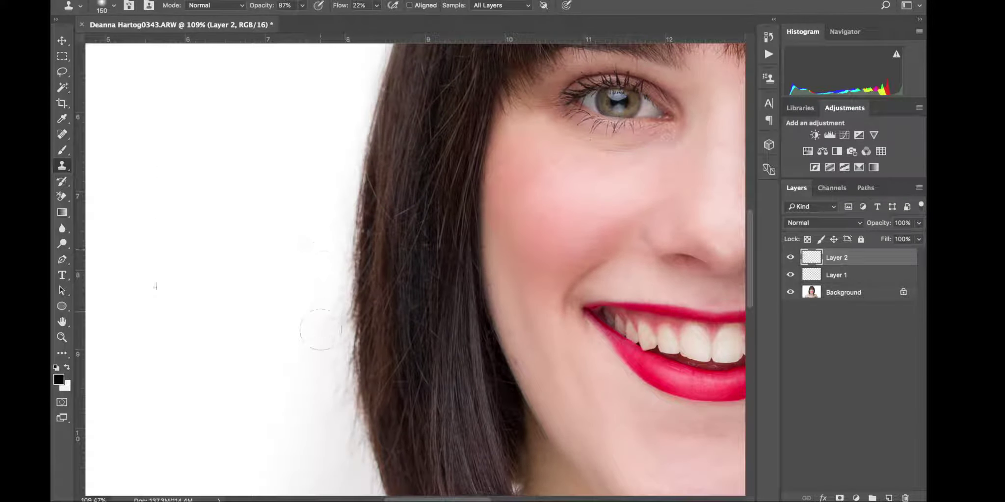
scroll(258, 338, down, 3)
scroll(258, 338, down, 2)
scroll(257, 338, left, 2)
mouse_move(401, 158)
mouse_down()
mouse_move(408, 220)
mouse_move(417, 94)
mouse_move(445, 340)
mouse_move(464, 354)
mouse_move(421, 388)
mouse_move(363, 345)
mouse_up()
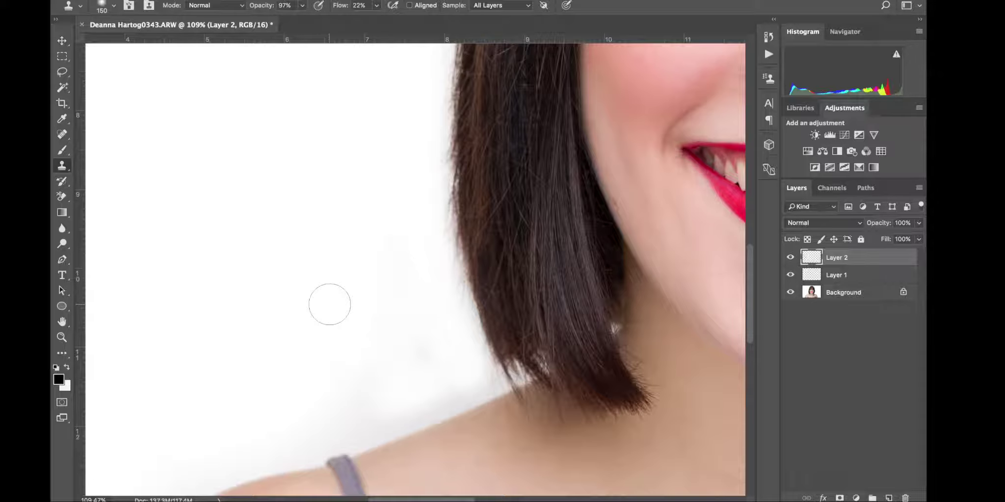
scroll(320, 350, down, 3)
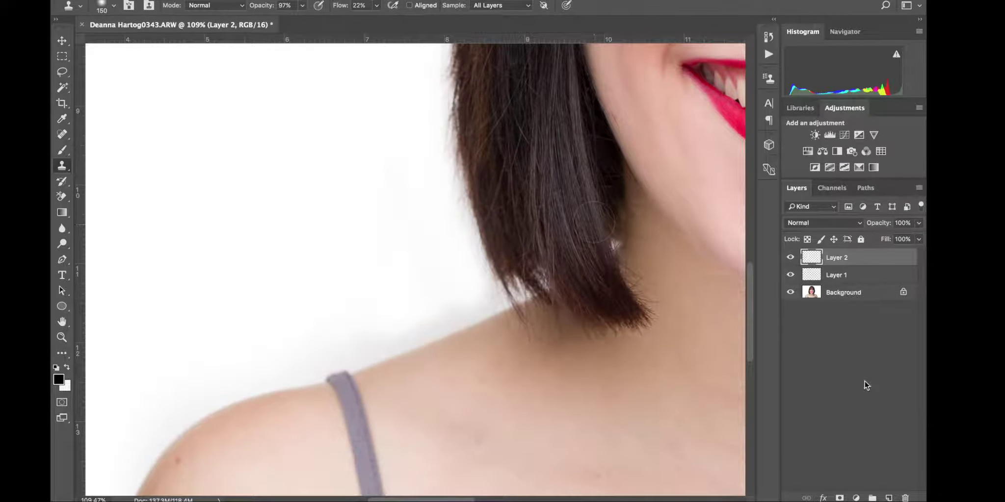
click(888, 498)
Trace a closed Pen path around the backdrop above the shoulder, make it a selection, set white foreground.
key(p)
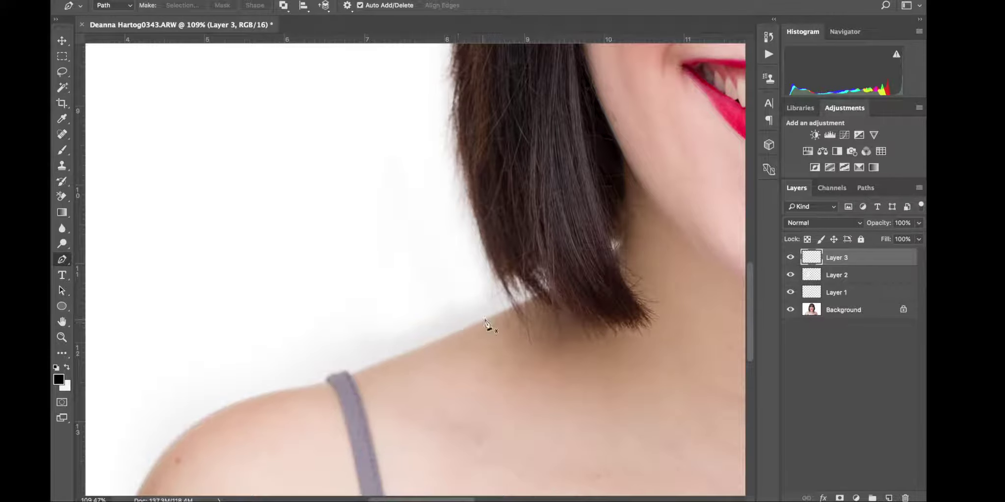
click(511, 311)
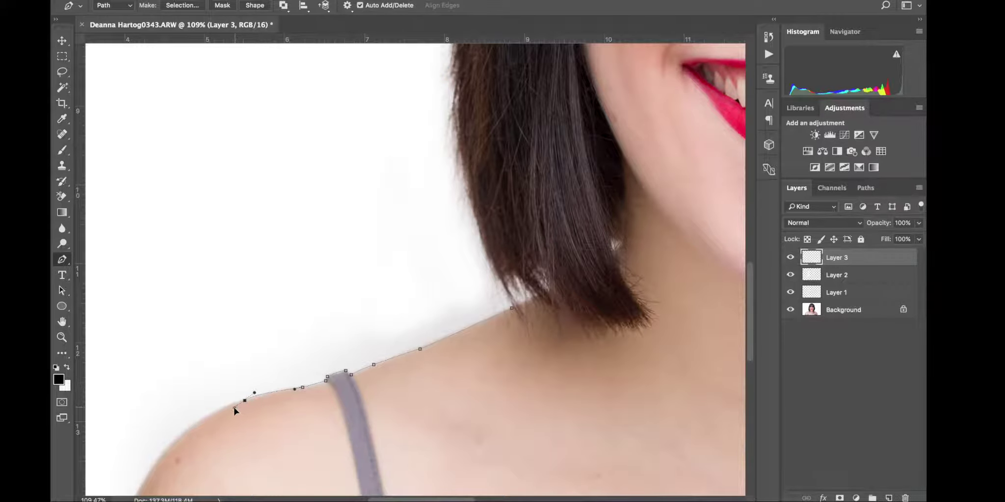
click(134, 265)
click(134, 149)
click(281, 78)
click(380, 88)
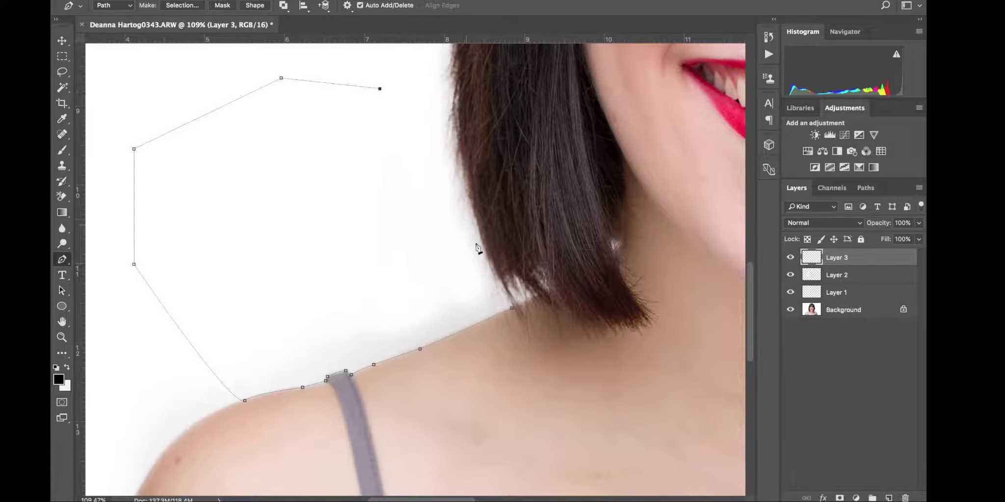
click(512, 309)
click(182, 4)
key(Return)
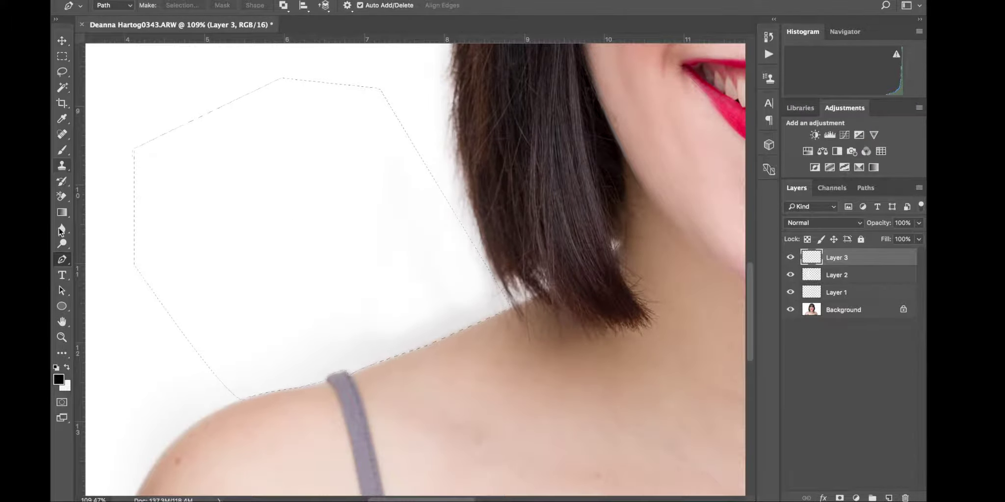
click(67, 368)
Set up the Brush tool at size 700, Flow 47% and Opacity 100%.
click(62, 165)
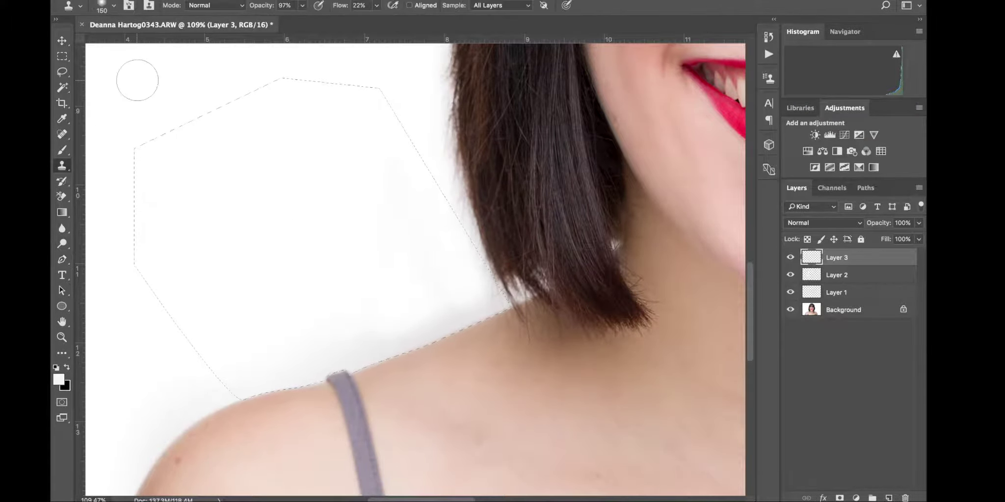
scroll(132, 84, left, 3)
scroll(132, 84, left, 5)
scroll(133, 83, up, 2)
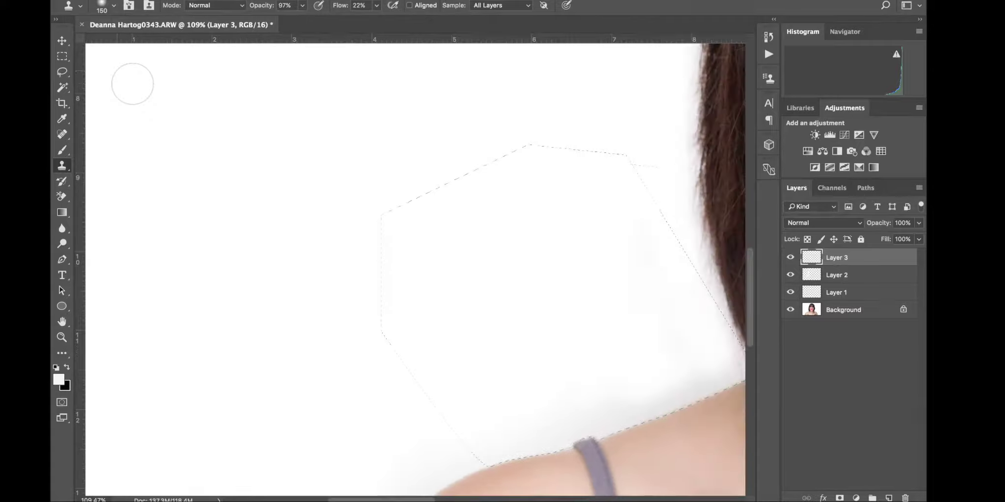
click(63, 150)
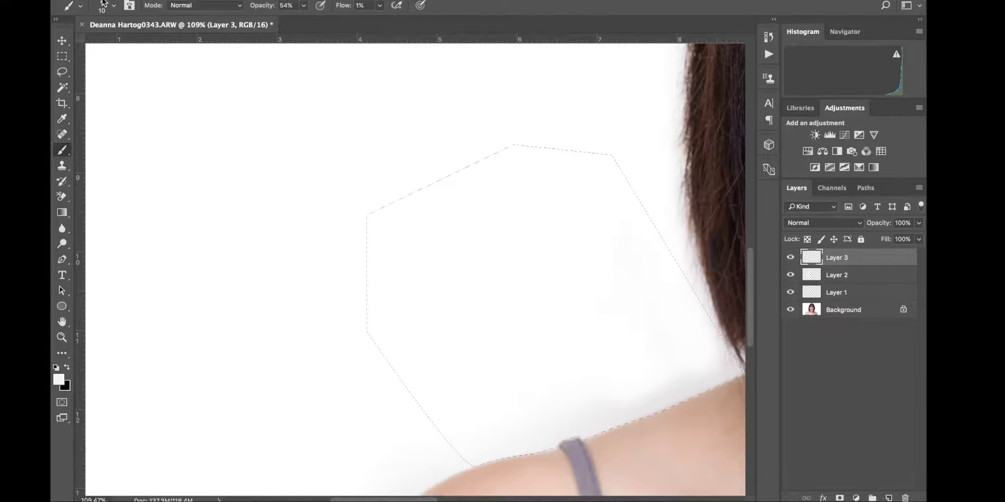
key(bracketright)
key(bracketright)
key(bracketright)
click(379, 6)
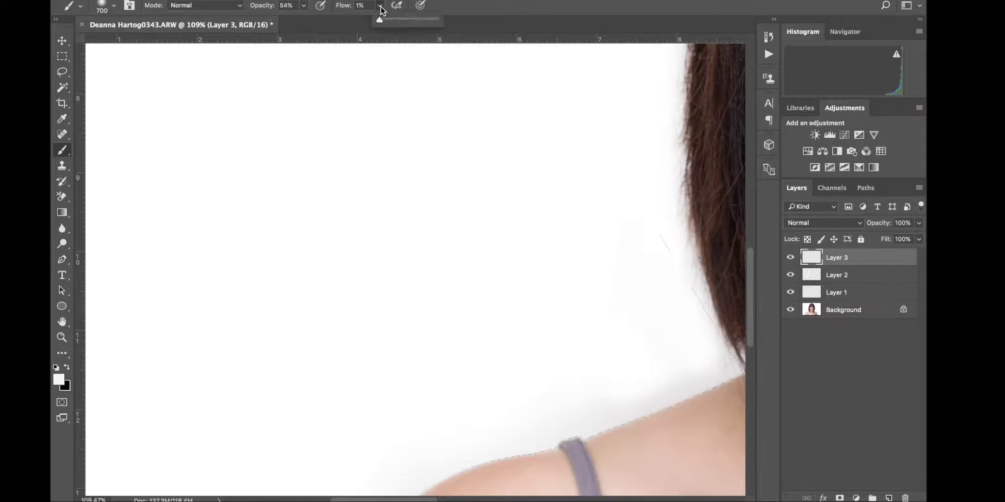
drag(378, 30, 406, 30)
click(303, 5)
drag(303, 20, 335, 20)
Paint white inside the selected background above the shoulder.
drag(427, 246, 203, 344)
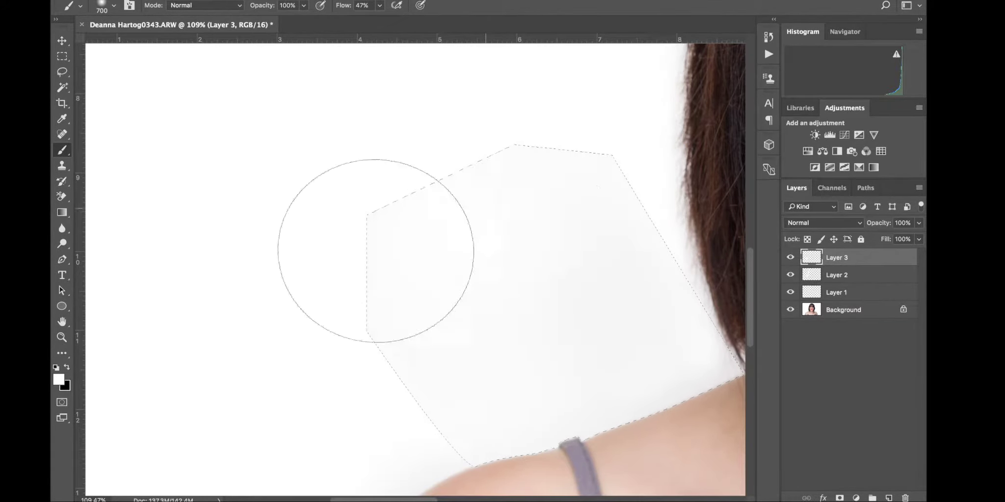
mouse_move(375, 231)
mouse_down()
mouse_move(396, 346)
mouse_move(606, 213)
mouse_up()
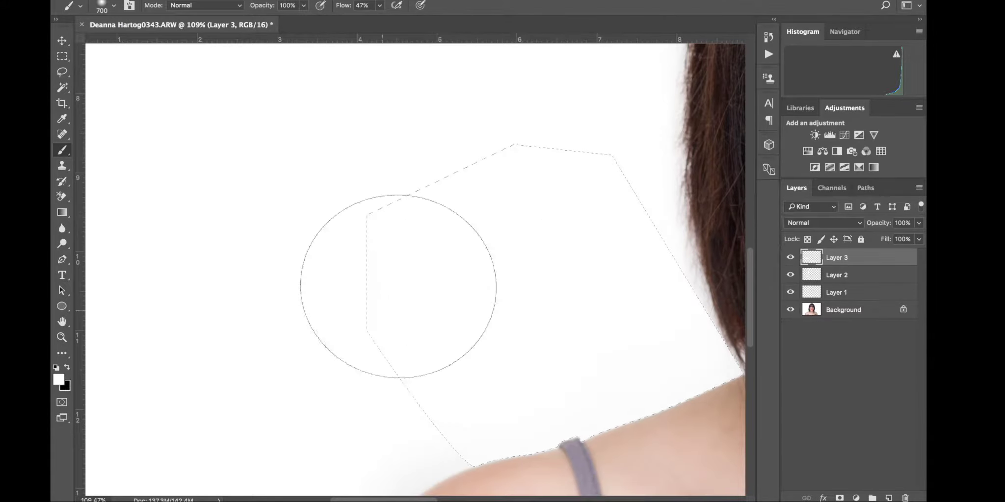
click(837, 396)
Clear the selection and return to the Clone Stamp on Layer 2.
key(l)
key(ctrl+d)
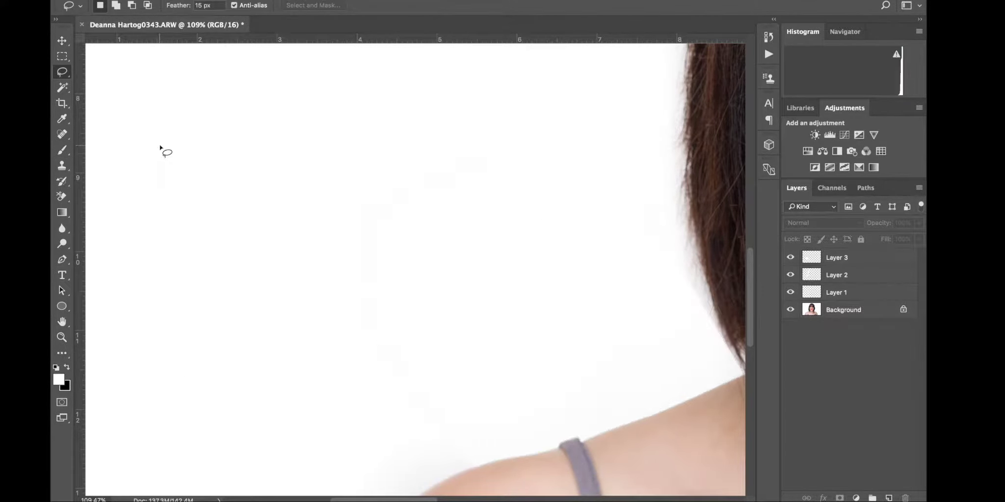
scroll(459, 307, right, 5)
scroll(491, 314, right, 1)
click(65, 165)
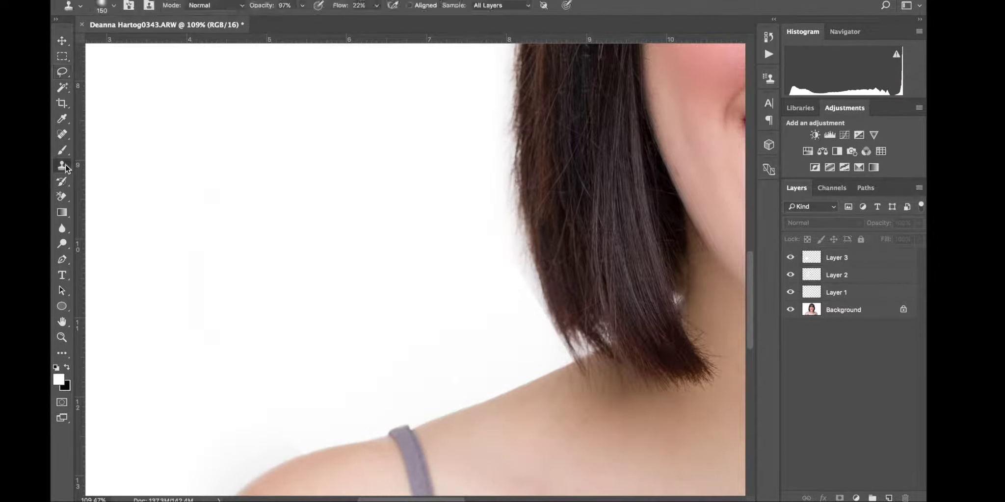
click(818, 275)
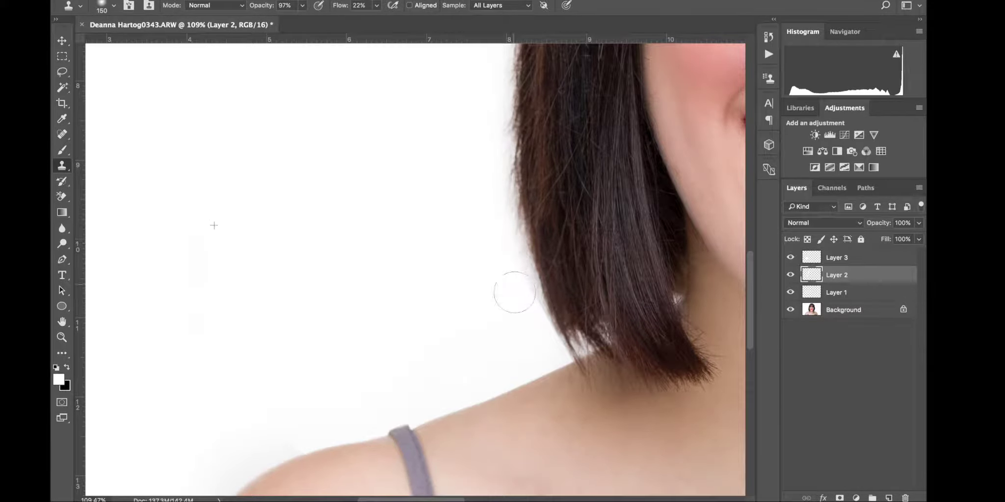
Clone clean white over background edges near the hair and shoulder, then fit the photo on screen.
drag(486, 226, 484, 179)
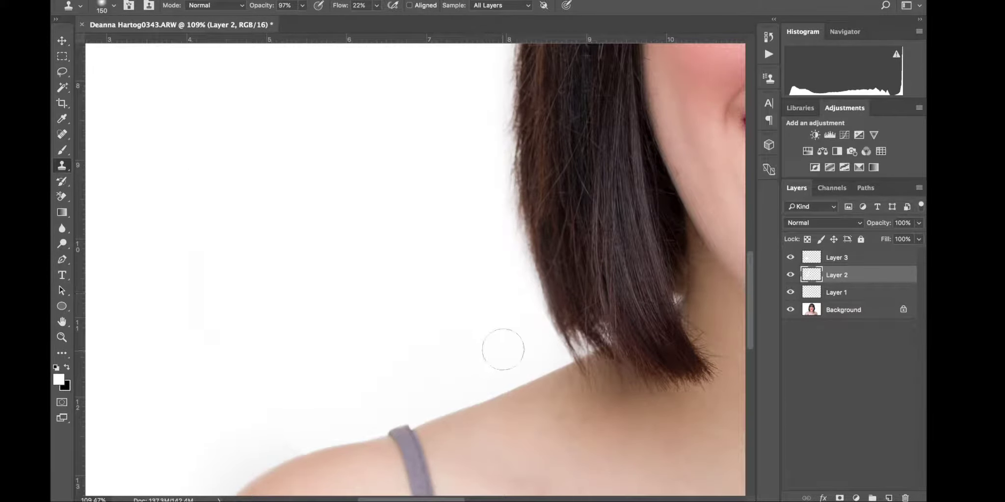
scroll(409, 317, right, 10)
drag(409, 318, 431, 330)
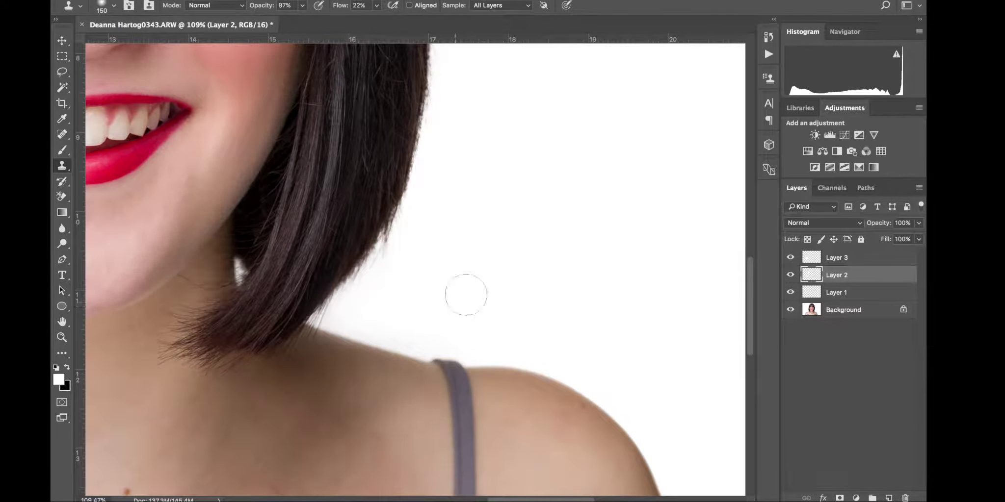
scroll(464, 291, up, 5)
scroll(514, 226, up, 3)
scroll(513, 226, up, 3)
scroll(563, 147, down, 12)
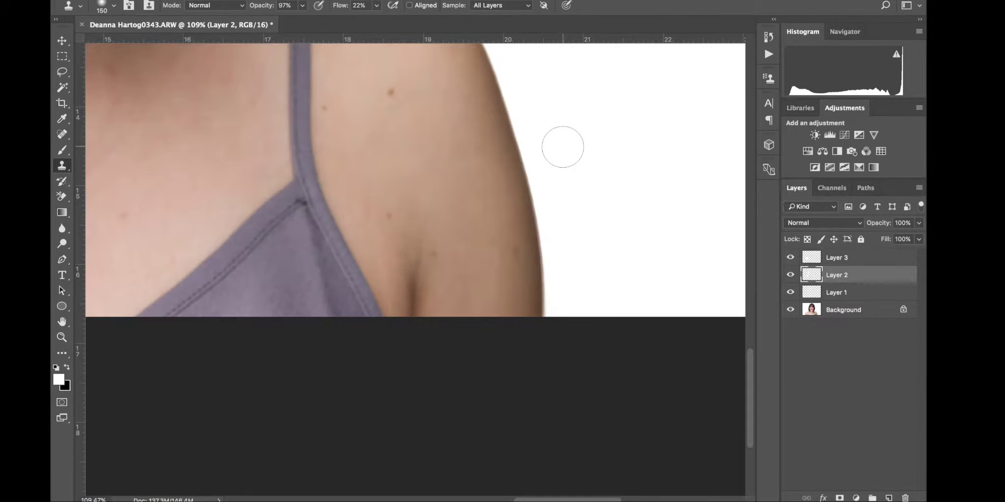
scroll(562, 147, up, 4)
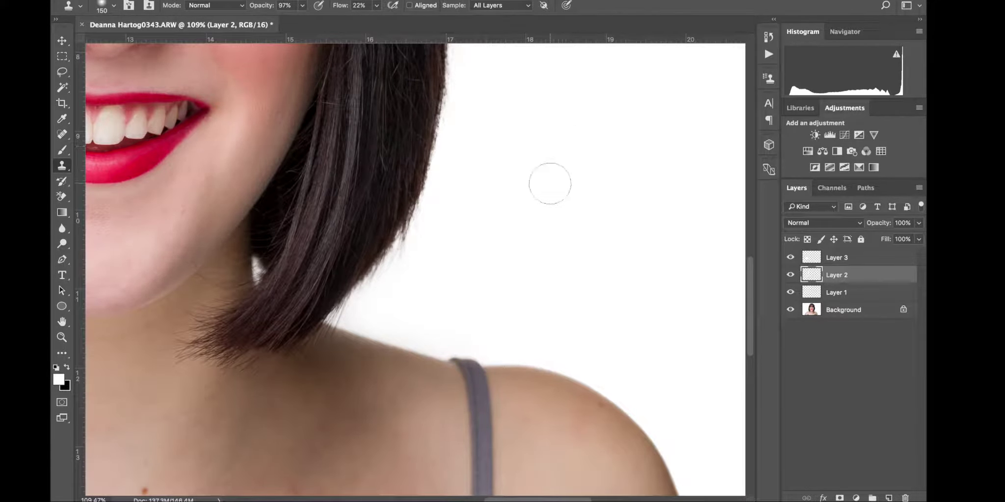
key(ctrl+0)
Flatten the image, then duplicate it as a desaturated copy set to Overlay blending.
right_click(824, 308)
click(748, 420)
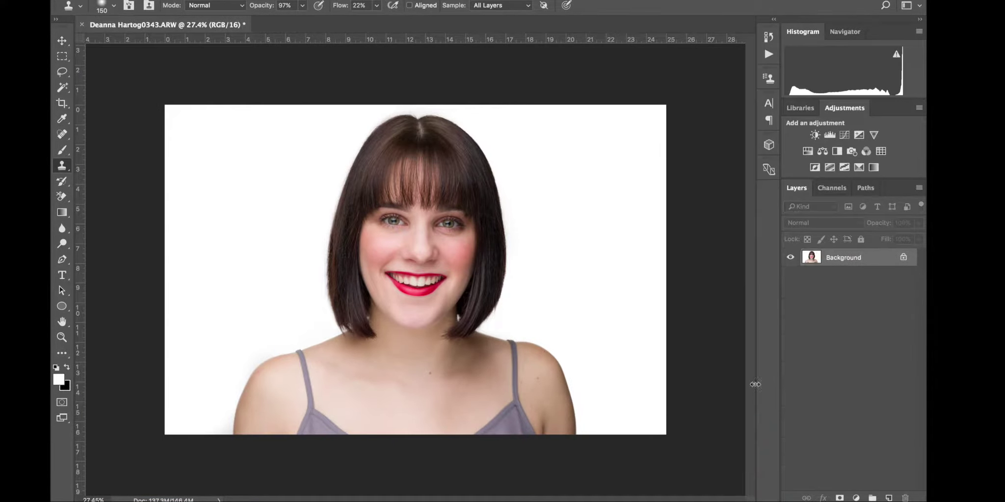
key(ctrl+j)
key(ctrl+j)
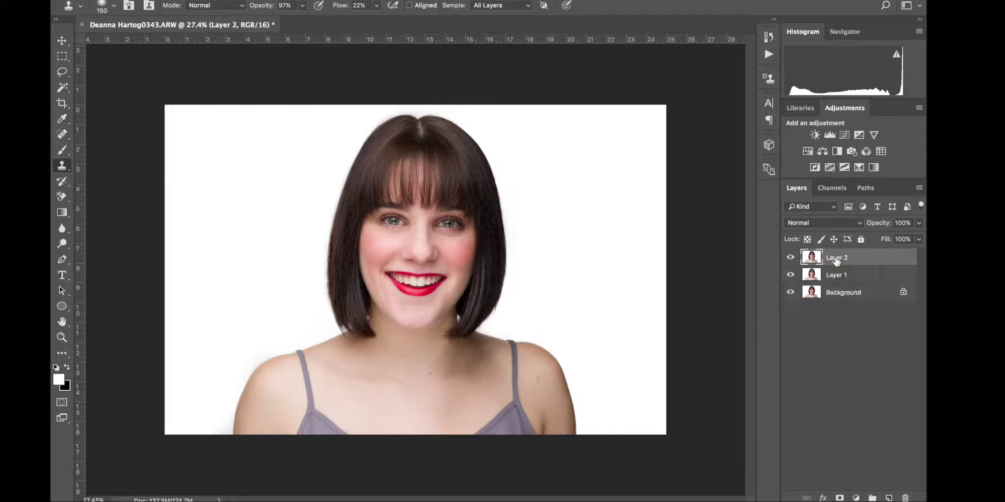
key(shift+ctrl+u)
click(823, 223)
Apply a High Pass filter with radius 2.2 to the grey copy and lower its opacity to 78%.
click(799, 344)
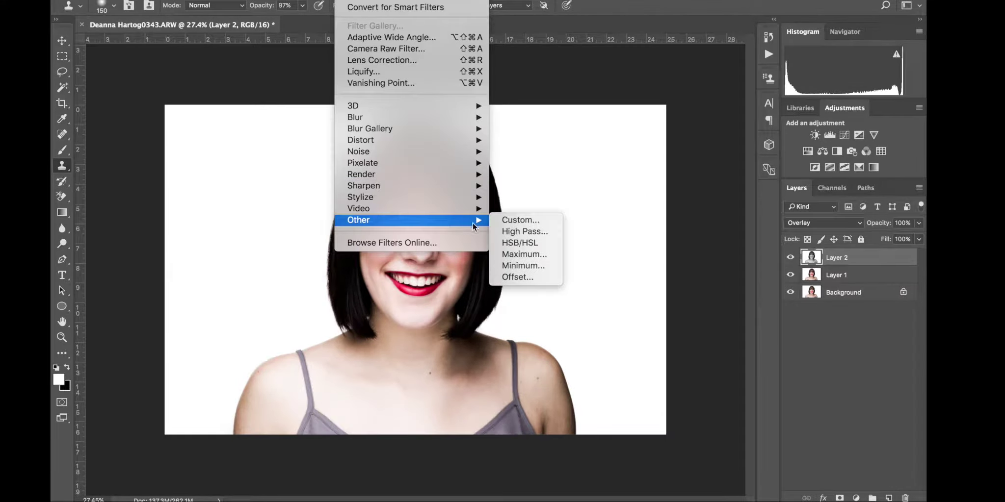
click(520, 231)
click(727, 169)
key(s)
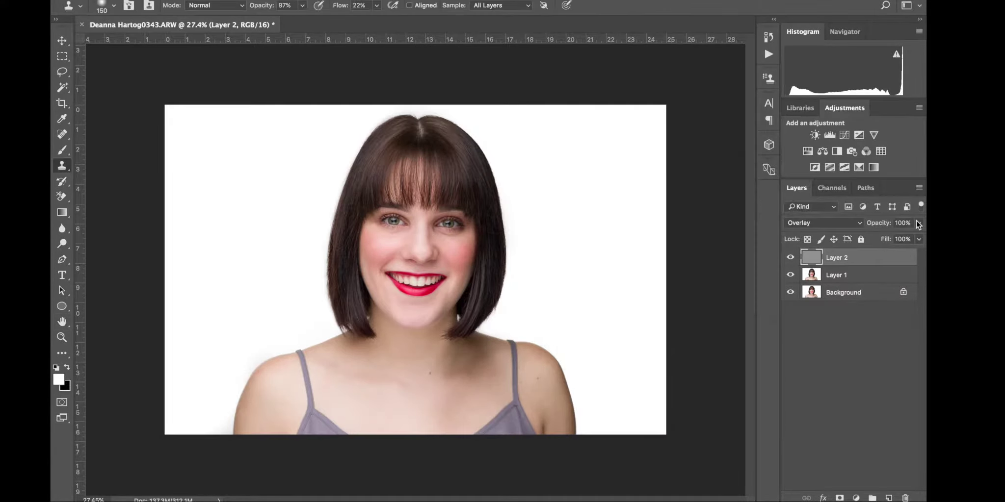
click(918, 223)
drag(919, 238, 905, 238)
Save and close the sharpened image, returning it to Lightroom.
key(ctrl+w)
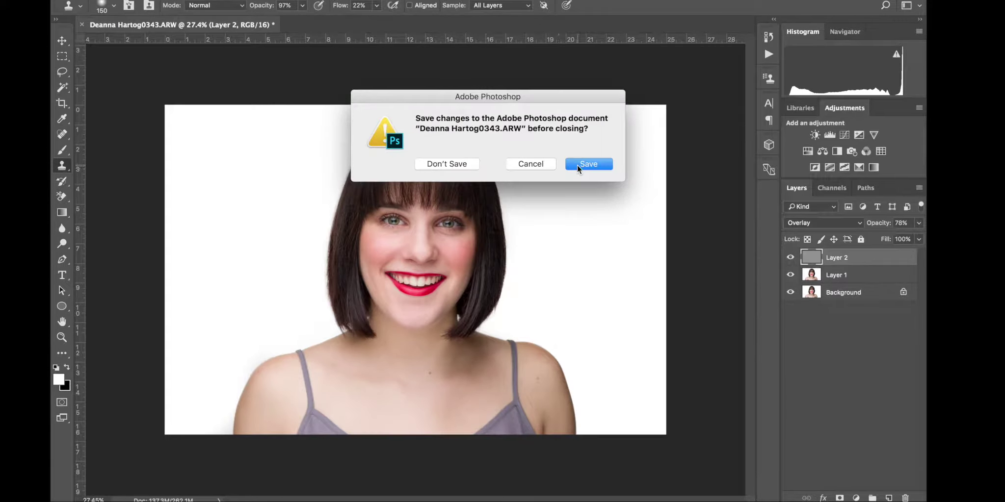
click(588, 166)
click(480, 224)
Paint an Iris Enhance adjustment brush over both irises.
drag(480, 224, 312, 145)
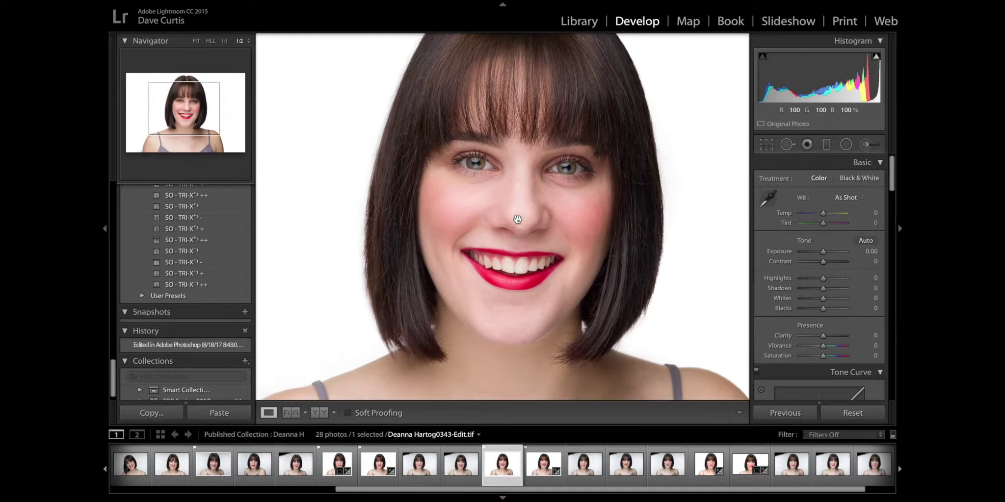
click(866, 145)
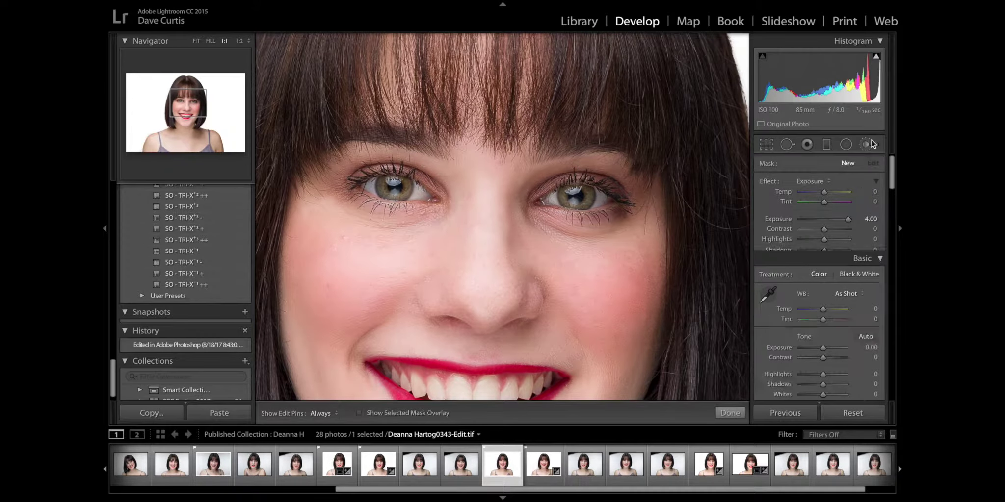
click(812, 181)
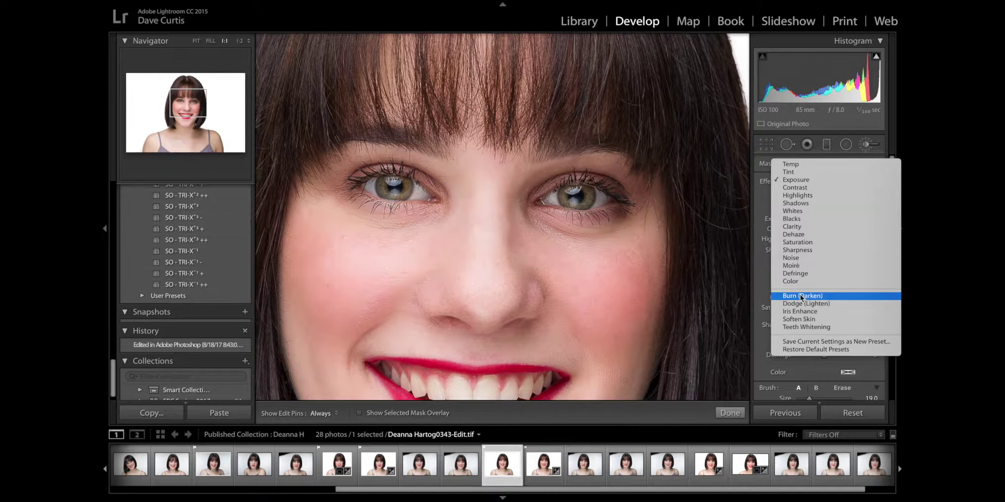
click(814, 313)
drag(564, 200, 589, 198)
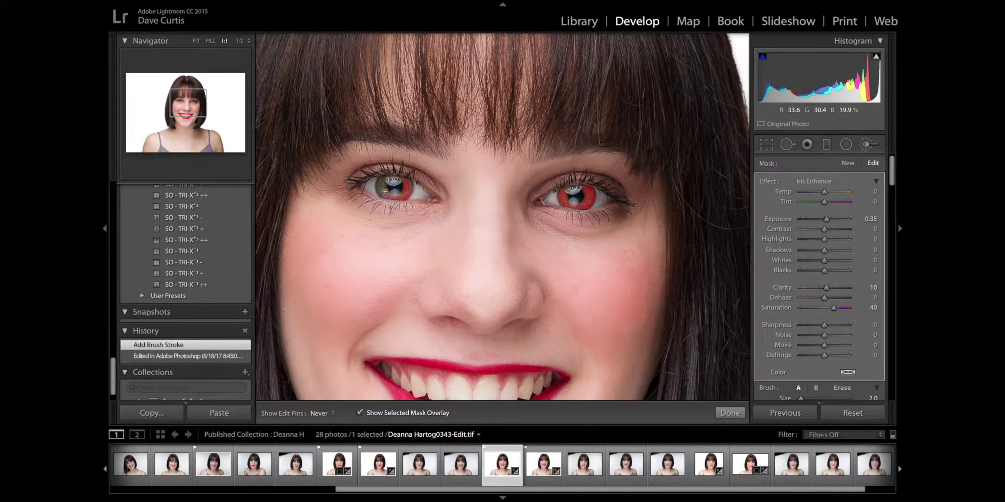
drag(385, 191, 380, 187)
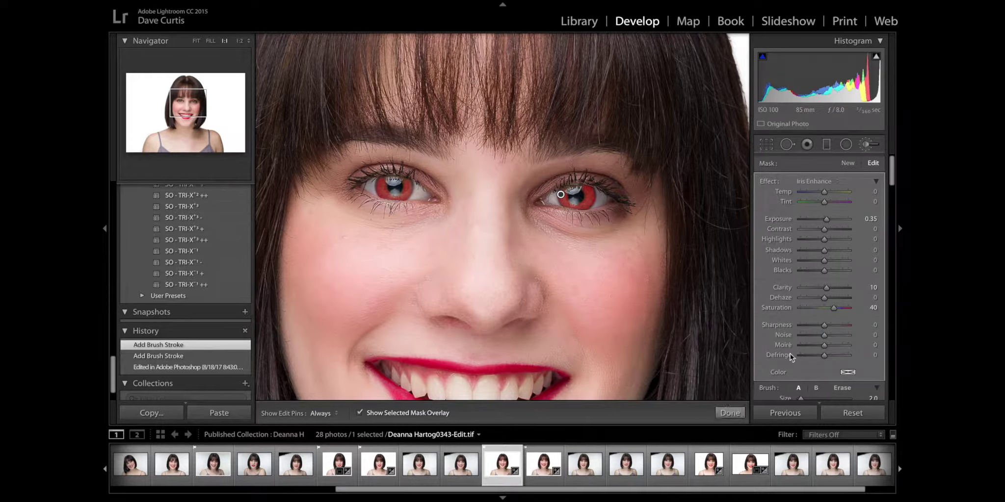
Tune the iris brush to exposure 0.55 and clarity 8.
key(h)
key(o)
drag(828, 221, 827, 220)
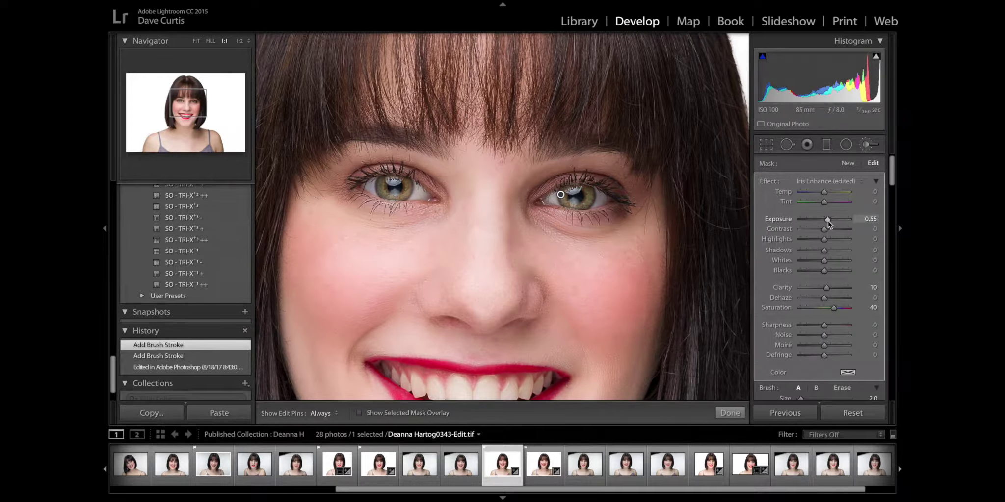
drag(828, 287, 831, 308)
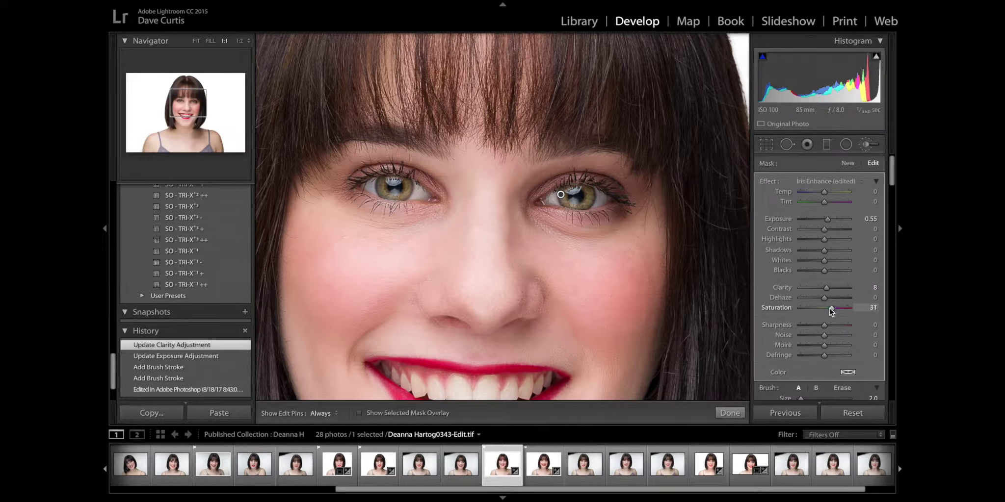
Finish the iris brush and preview the photo in black and white.
click(730, 413)
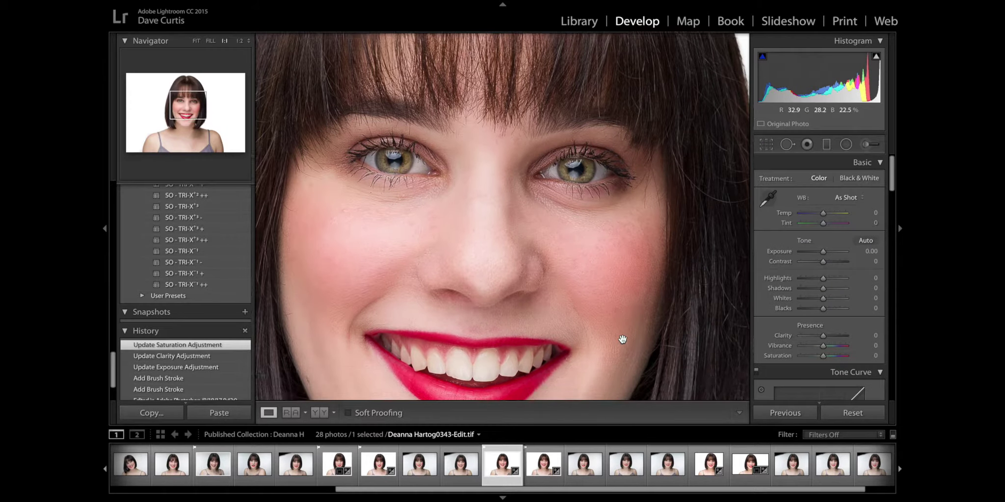
scroll(621, 341, down, 4)
click(858, 178)
key(v)
Paint a Teeth Whitening brush over the front teeth.
click(866, 146)
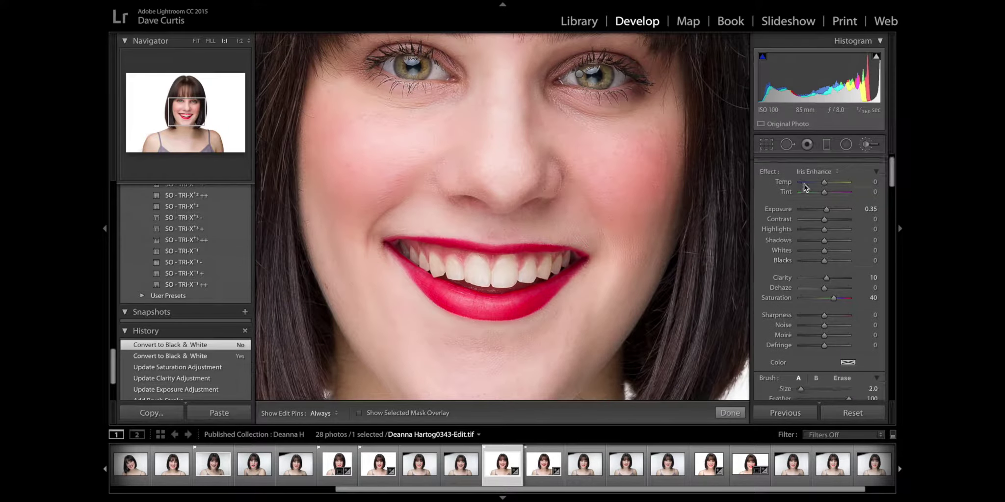
click(820, 171)
click(853, 184)
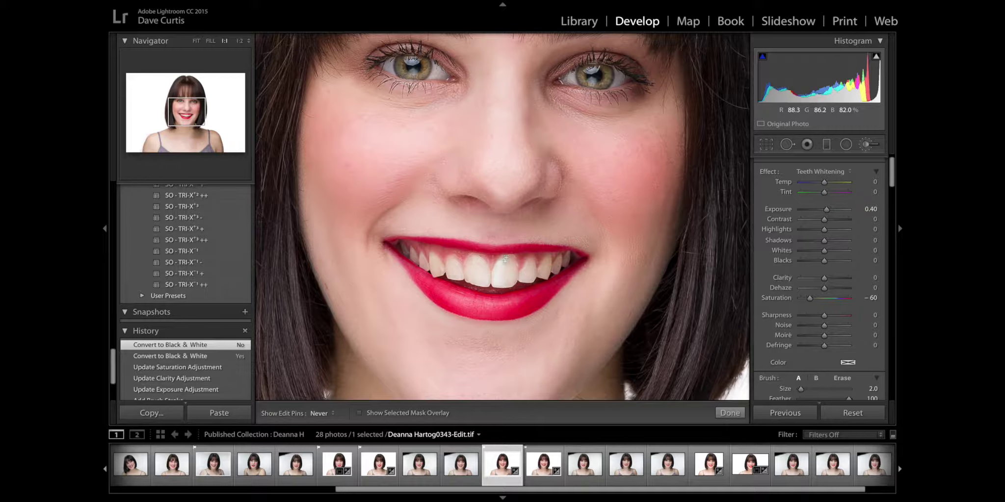
drag(510, 277, 432, 269)
click(422, 263)
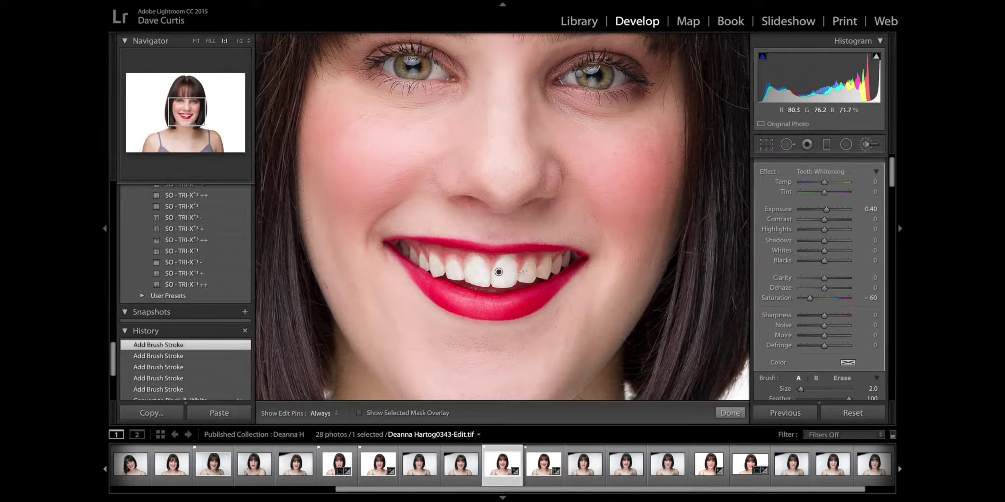
click(531, 268)
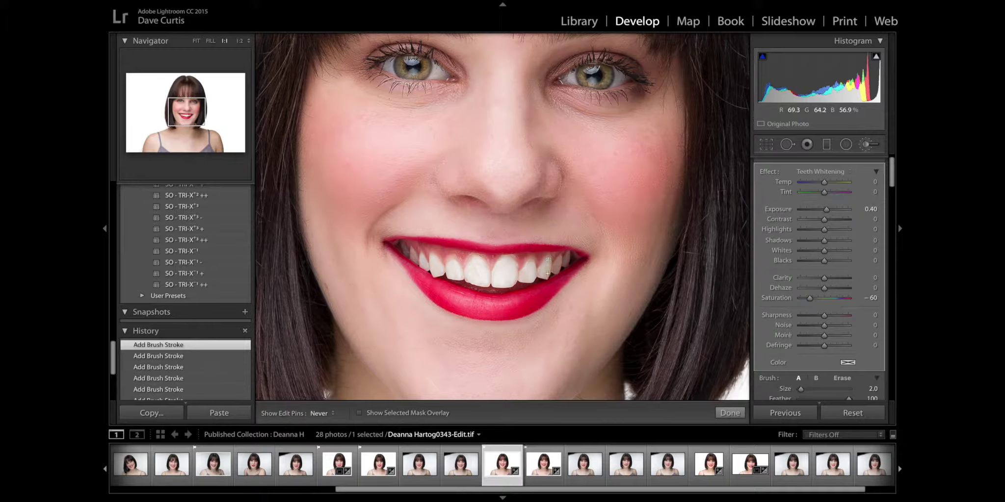
Check the teeth mask, then weaken the brush saturation to -34.
key(h)
key(o)
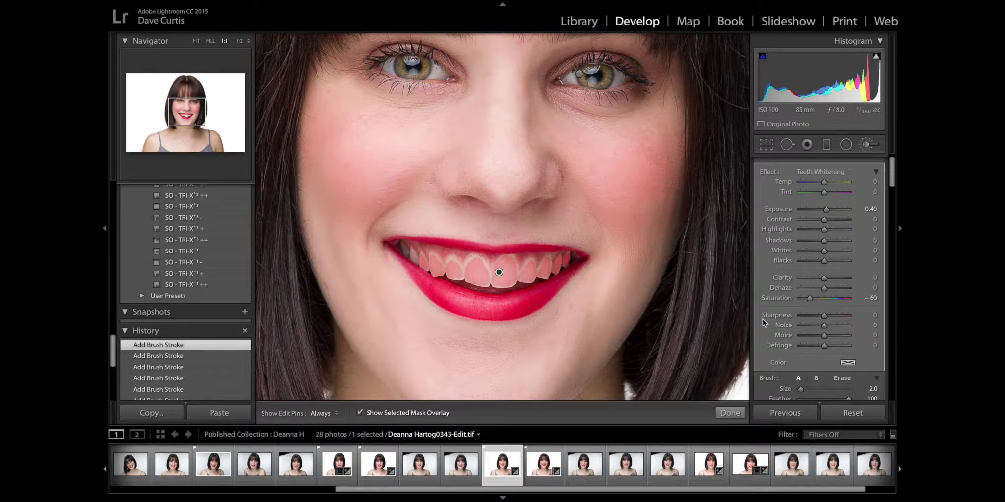
key(o)
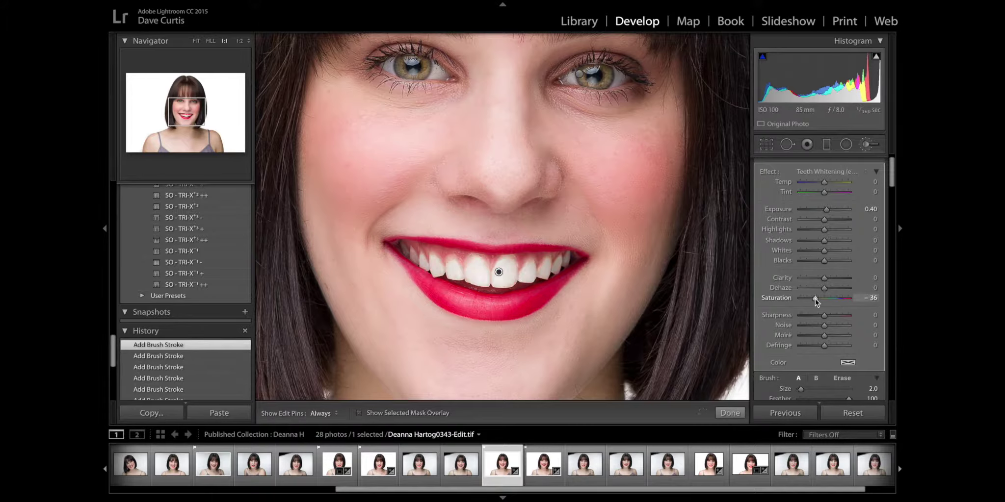
drag(815, 299, 816, 298)
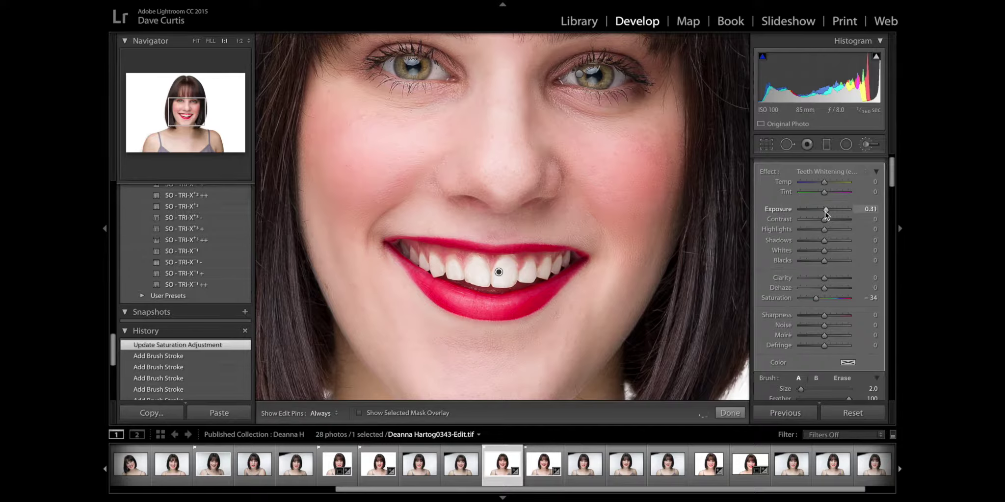
Crop the portrait to a 4x5 / 8x10 ratio with the subject centred, and apply it.
key(r)
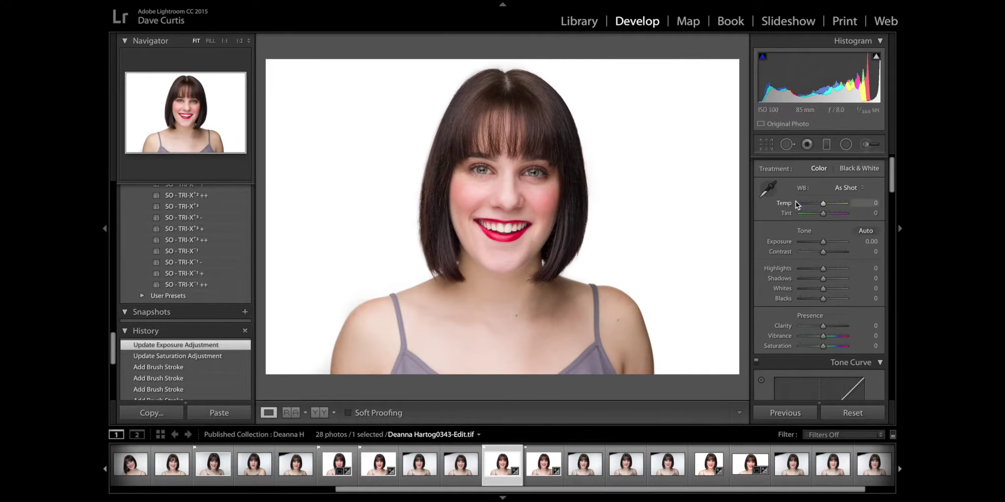
click(842, 183)
click(834, 215)
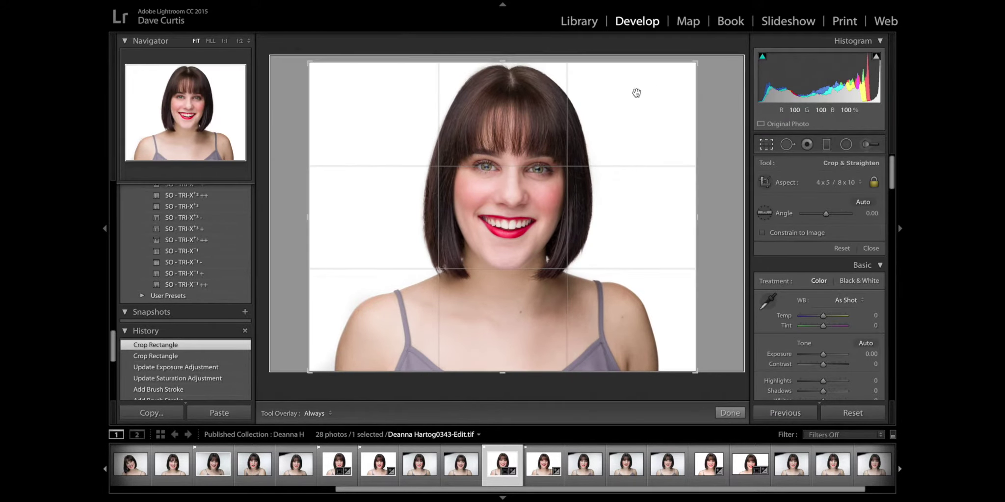
drag(637, 92, 666, 92)
drag(695, 63, 692, 64)
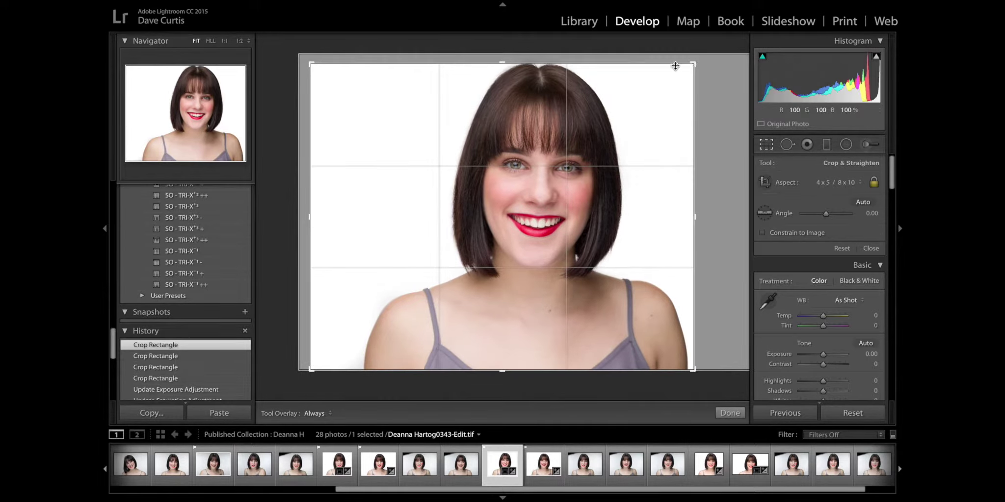
click(729, 413)
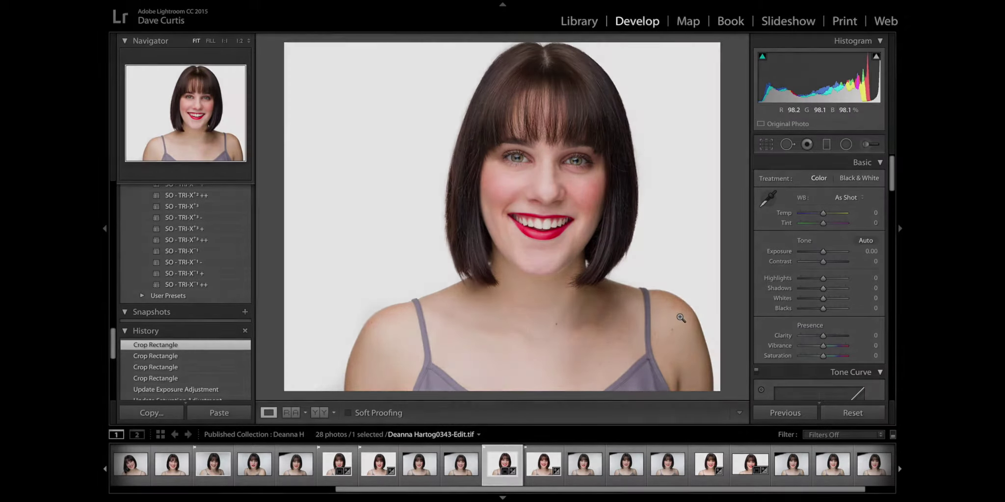